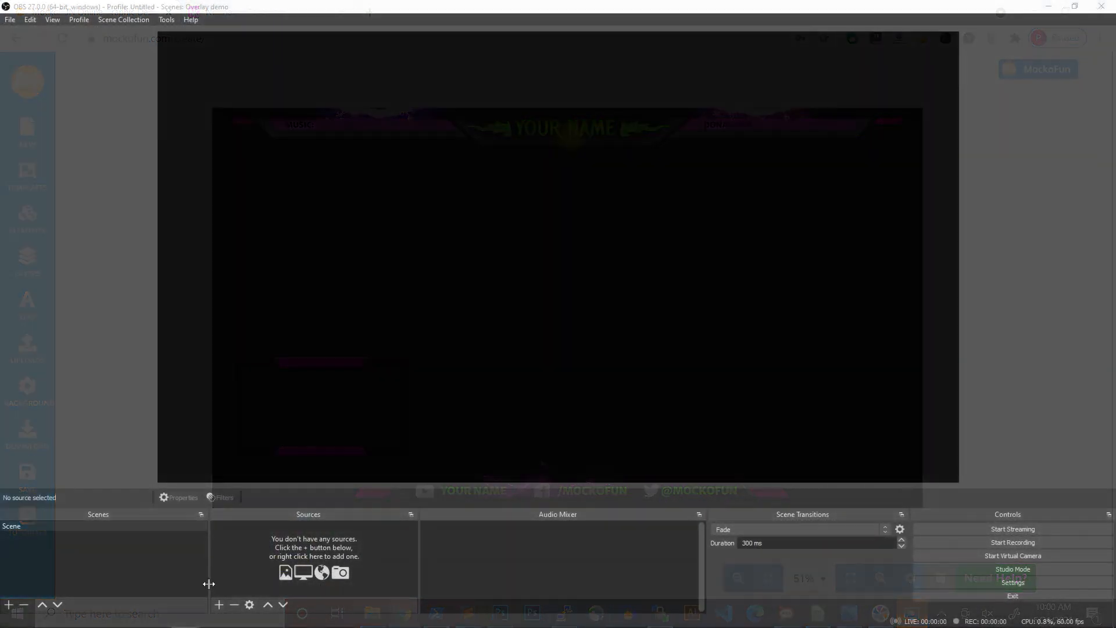
# Add an image source named "Overlay" from Free Stream Overlay Template.png and fit it to the canvas.
pyautogui.click(219, 604)
pyautogui.click(271, 479)
pyautogui.write('Overlay')
pyautogui.click(599, 400)
pyautogui.click(734, 390)
pyautogui.click(474, 258)
pyautogui.click(808, 446)
pyautogui.click(700, 476)
pyautogui.moveTo(959, 481); pyautogui.dragTo(909, 484)
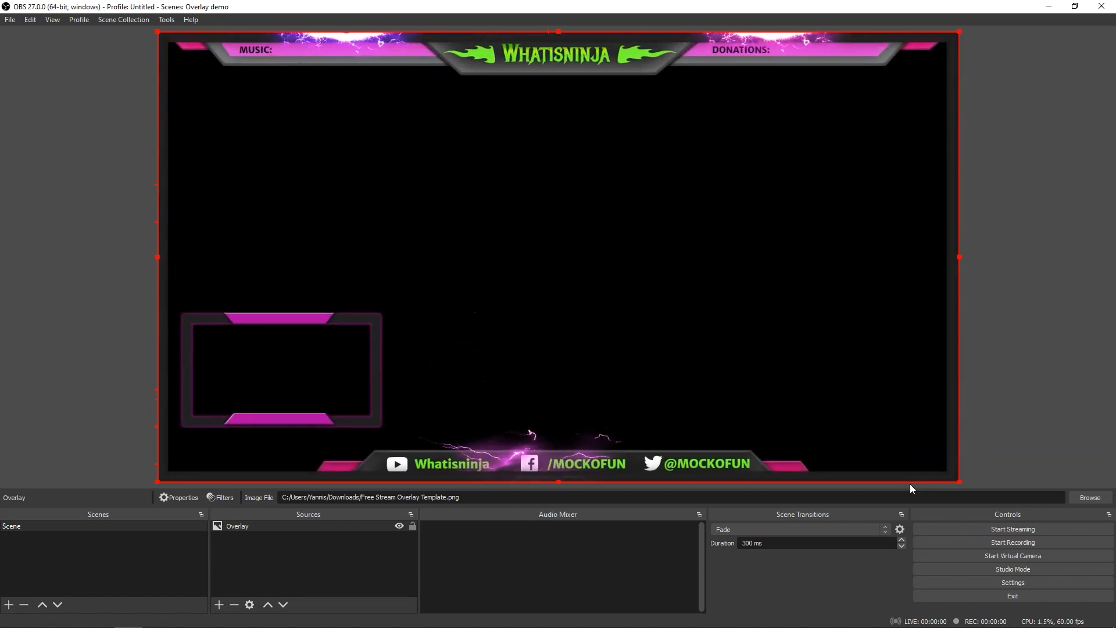
pyautogui.click(1011, 240)
# Start adding a Window Capture source to the scene.
pyautogui.click(219, 605)
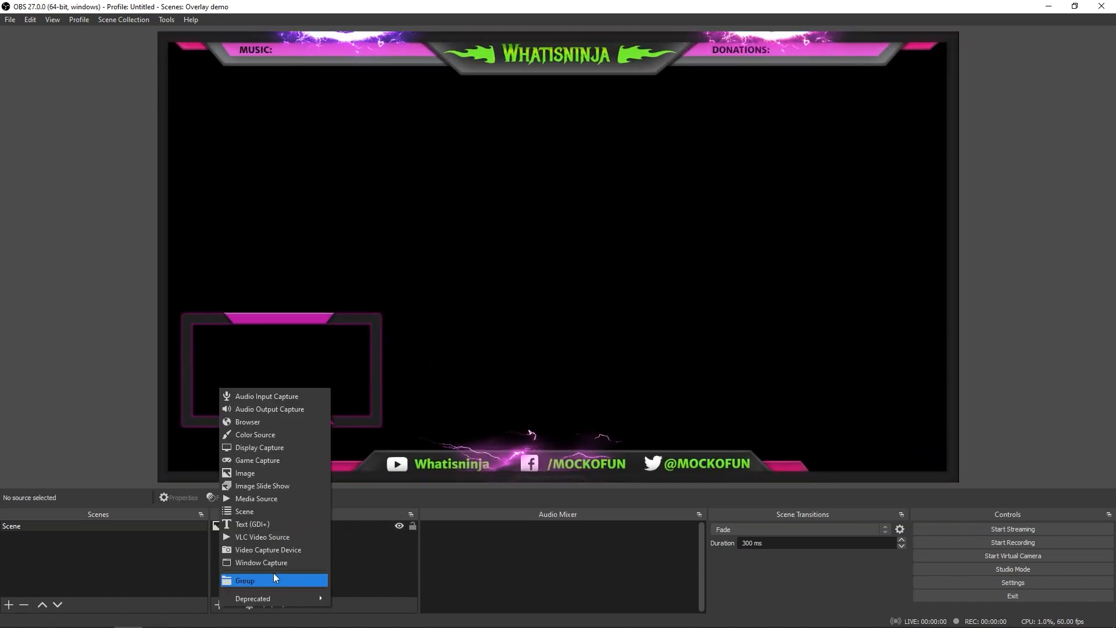
pyautogui.click(284, 559)
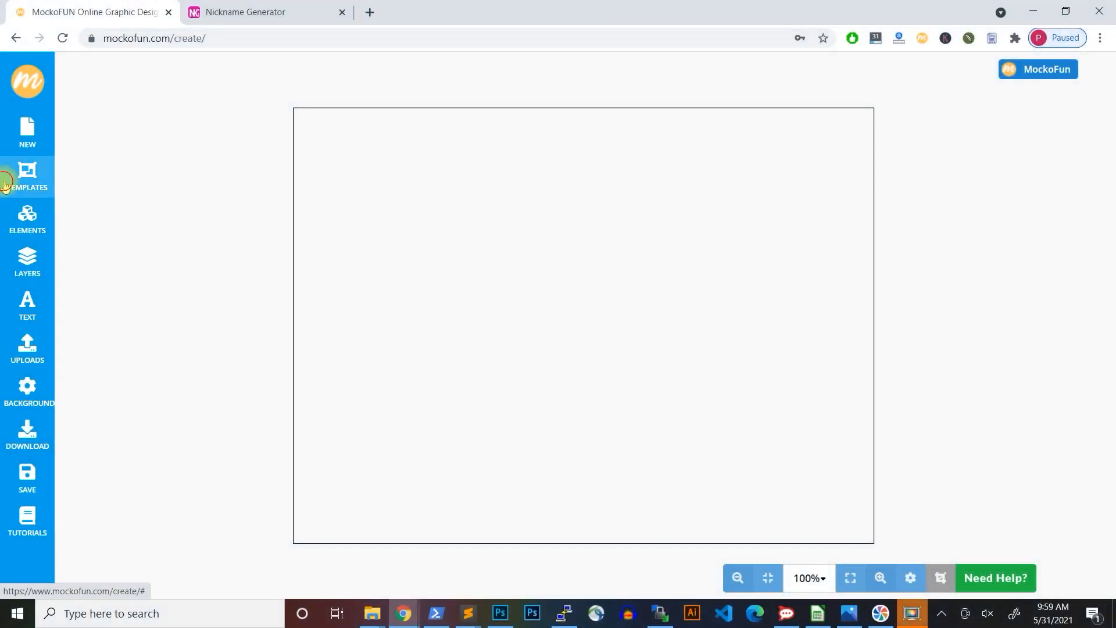
# In MockoFUN, search the template gallery for "stream" and open the Free Stream Overlay Template.
pyautogui.click(23, 175)
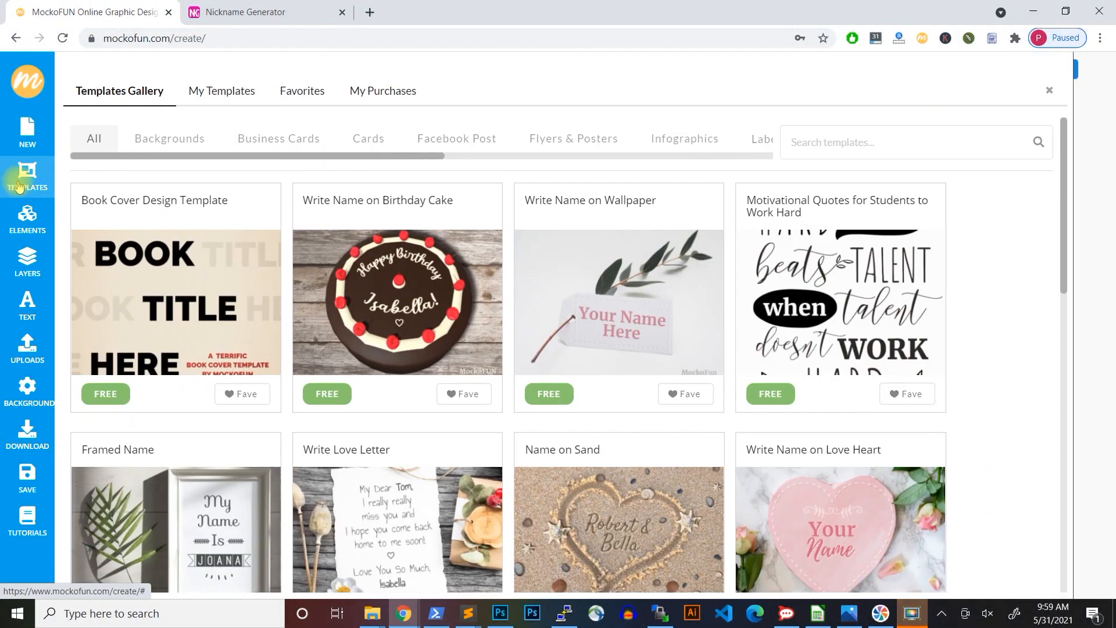
pyautogui.click(902, 139)
pyautogui.write('stream')
pyautogui.press('Return')
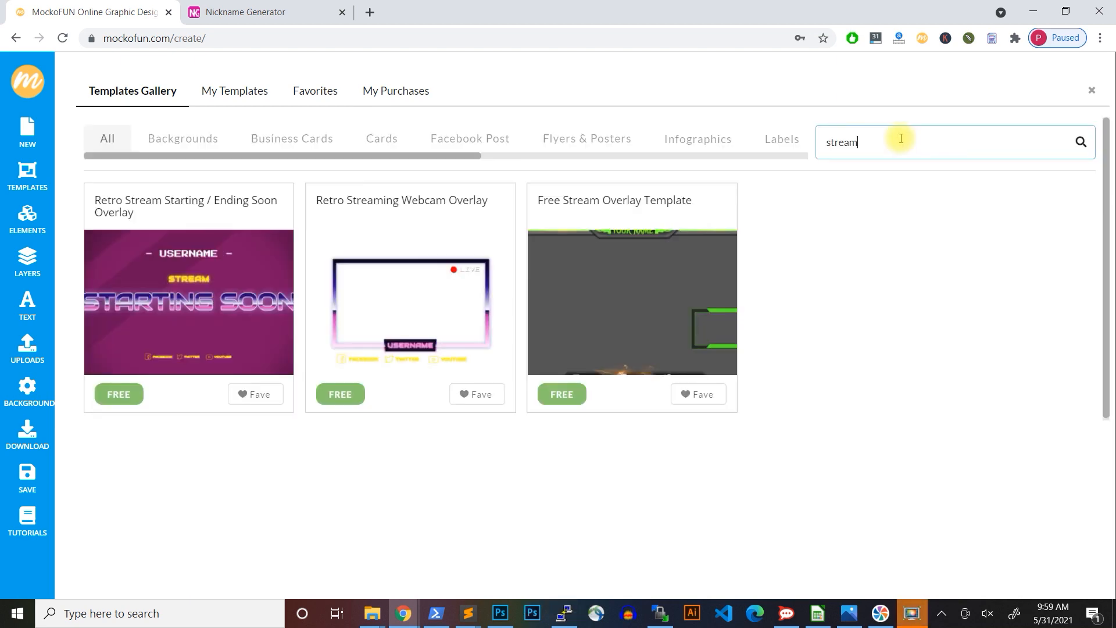
pyautogui.click(638, 301)
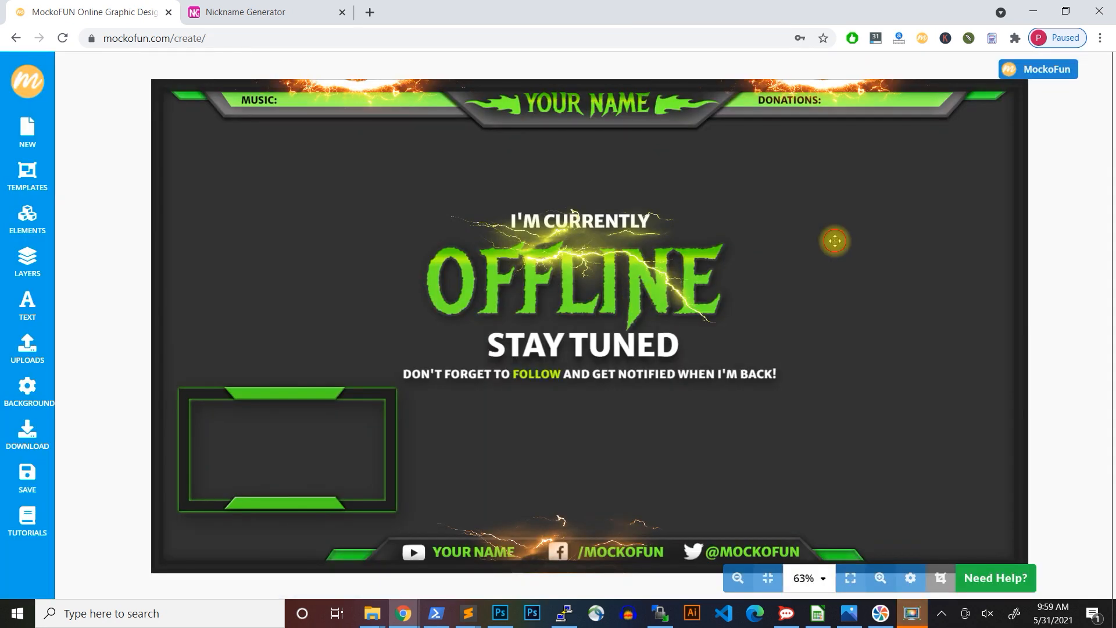
# Set the hue of the main overlay frame to 1.12 to turn it pink, and lock the frame.
pyautogui.click(835, 241)
pyautogui.click(150, 73)
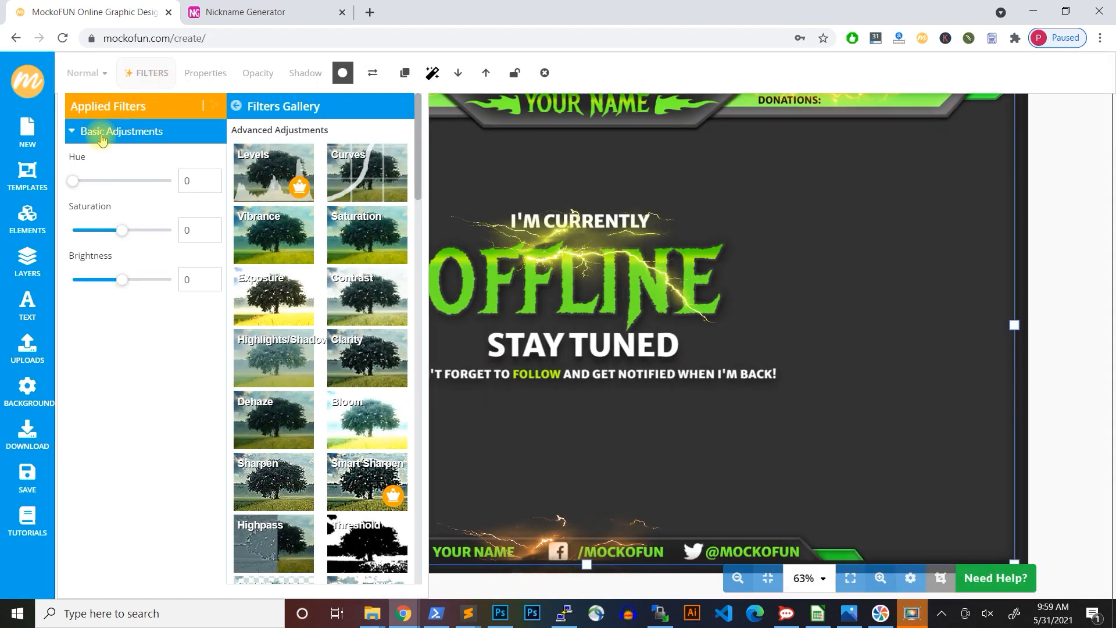
pyautogui.moveTo(72, 180); pyautogui.dragTo(133, 189)
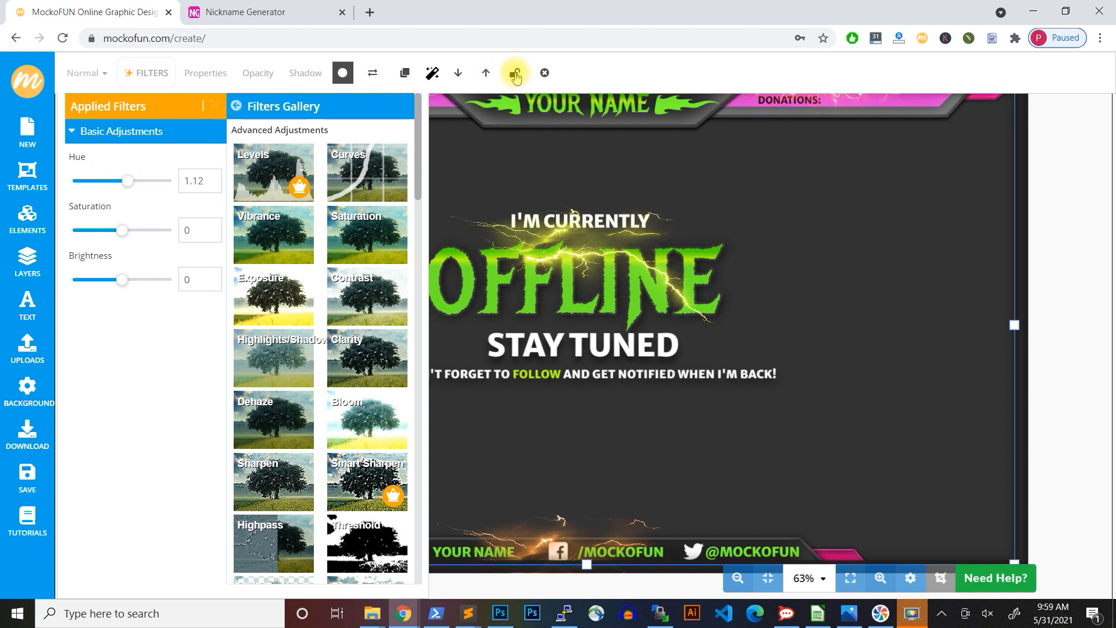
pyautogui.click(643, 450)
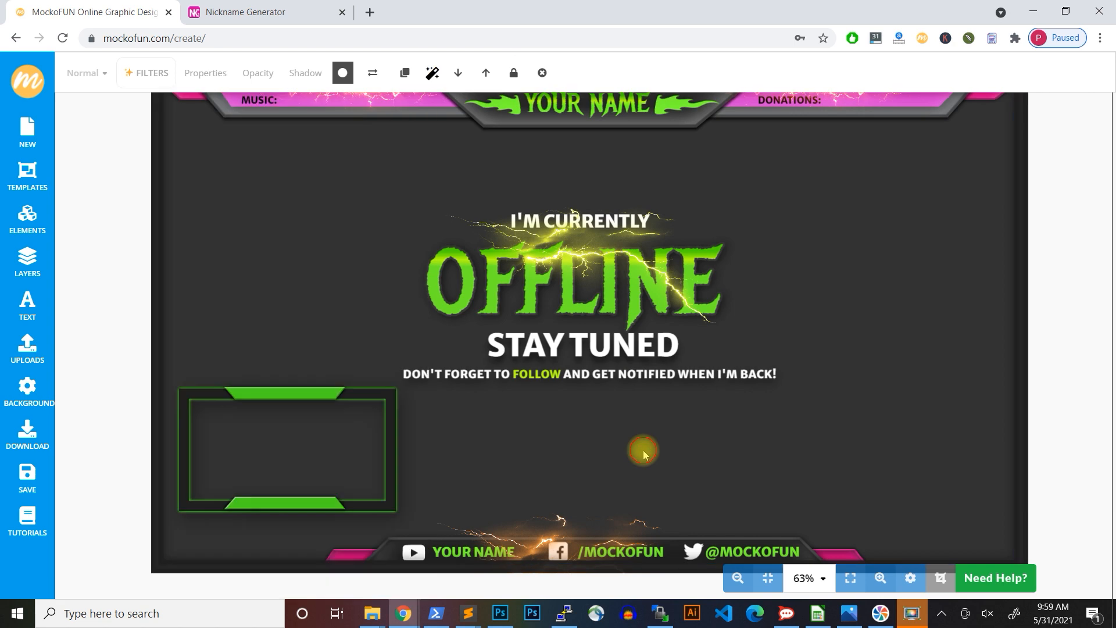
# Set the hue of the green webcam frame to 1.10, turning it magenta.
pyautogui.click(316, 405)
pyautogui.click(147, 73)
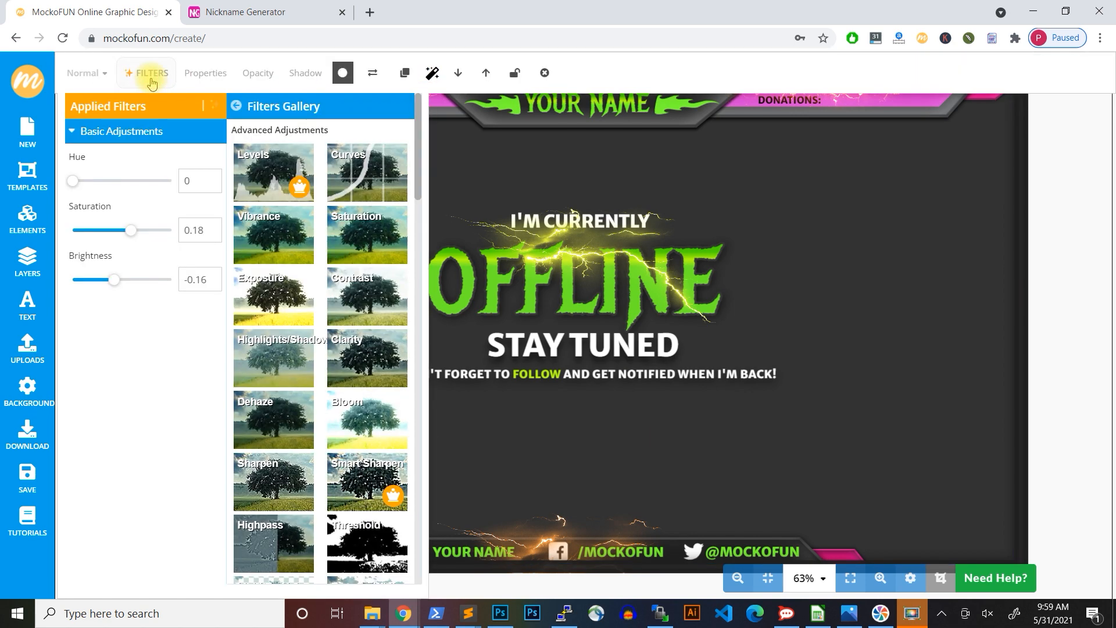
pyautogui.click(236, 106)
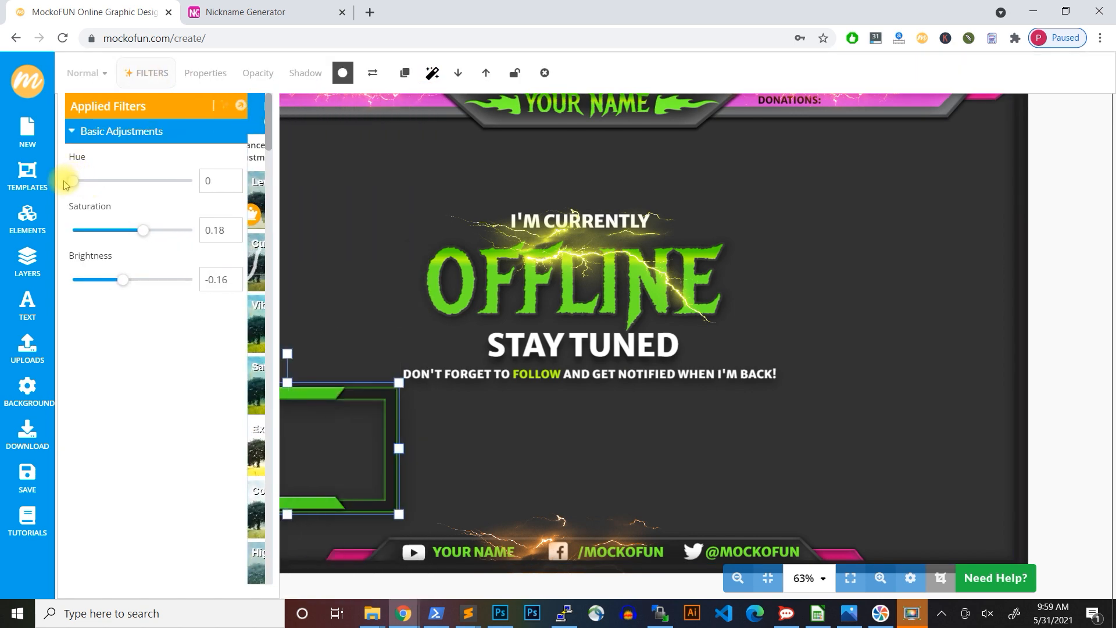
pyautogui.moveTo(73, 182); pyautogui.dragTo(135, 187)
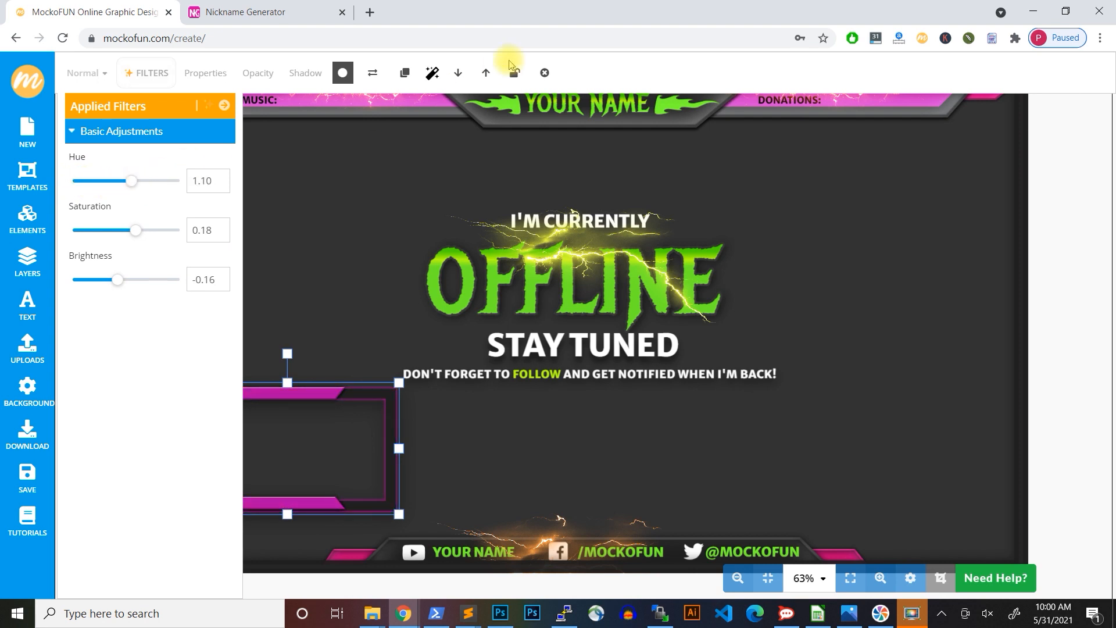
# Delete the central OFFLINE message together with its surrounding text lines and lightning.
pyautogui.click(696, 430)
pyautogui.moveTo(673, 430); pyautogui.dragTo(564, 194)
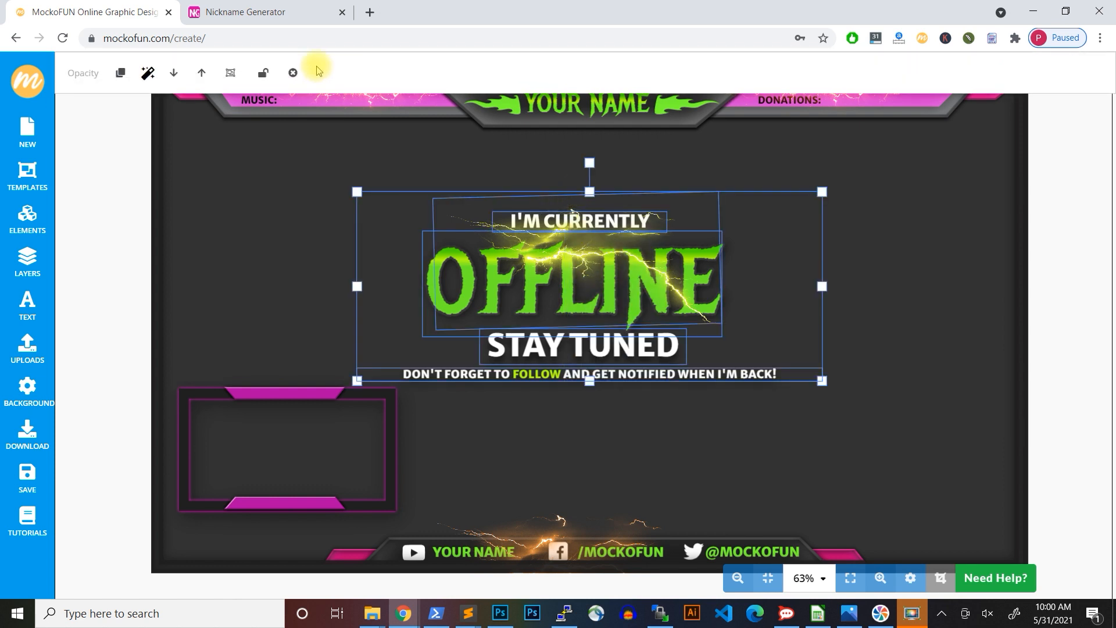
pyautogui.click(293, 73)
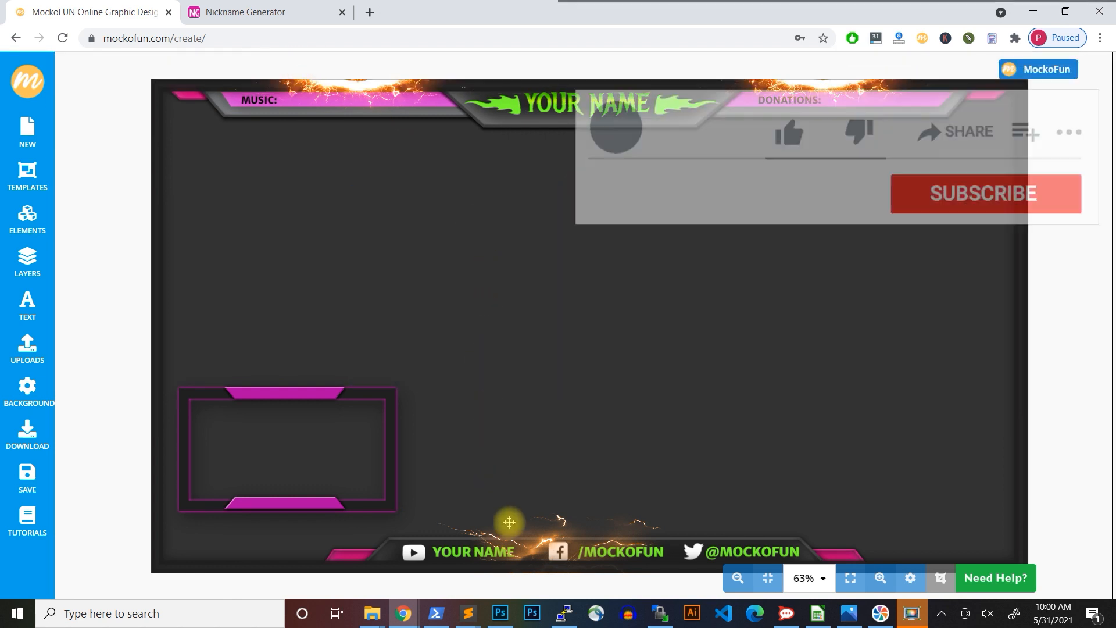
# Shift the hue of the orange lightning behind the bottom social media bar to purple.
pyautogui.click(517, 536)
pyautogui.click(143, 74)
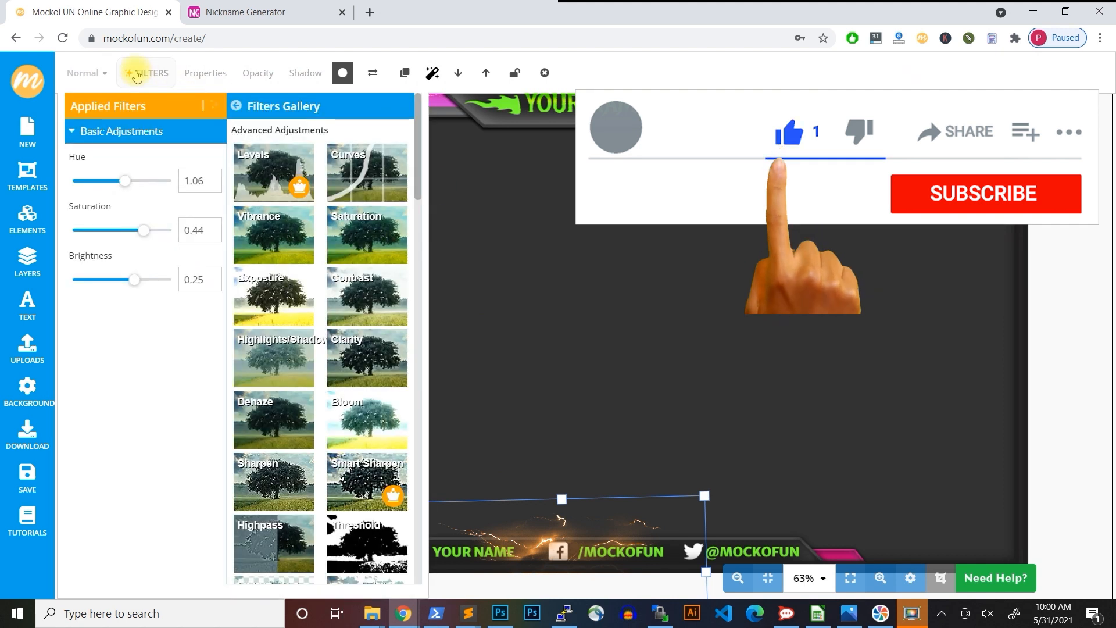
pyautogui.moveTo(125, 181)
pyautogui.mouseDown()
pyautogui.moveTo(147, 180)
pyautogui.moveTo(104, 180)
pyautogui.mouseUp()
pyautogui.click(639, 324)
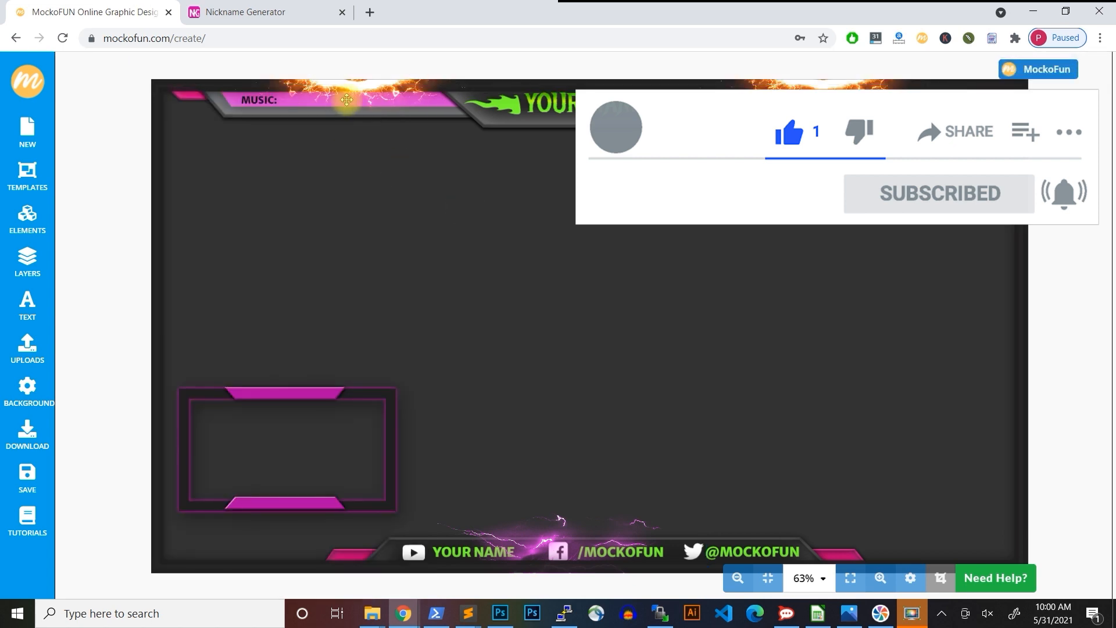
# Shift the hue of the orange flare above the MUSIC bar to blue-violet.
pyautogui.click(348, 100)
pyautogui.click(154, 71)
pyautogui.click(203, 105)
pyautogui.click(98, 182)
pyautogui.moveTo(99, 184); pyautogui.dragTo(147, 185)
# Recolor the orange flare above the DONATIONS bar to purple with the hue filter.
pyautogui.scroll(-2, 470, 232)
pyautogui.click(733, 123)
pyautogui.click(153, 72)
pyautogui.click(632, 293)
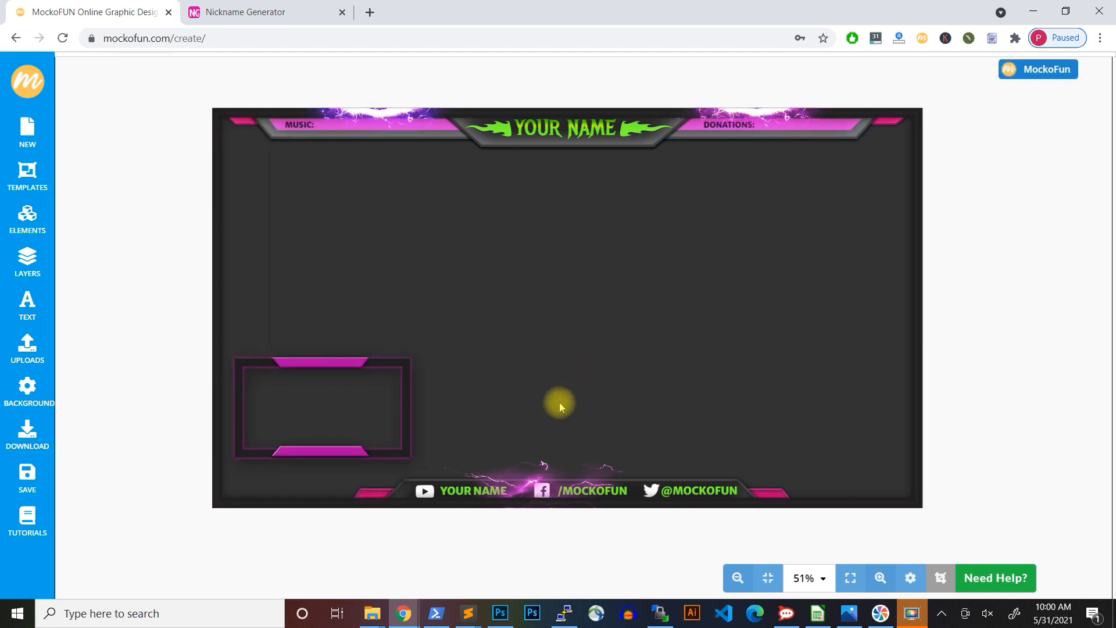
# Lock the lightning image behind the bottom social media bar.
pyautogui.click(545, 471)
pyautogui.click(514, 72)
pyautogui.click(584, 274)
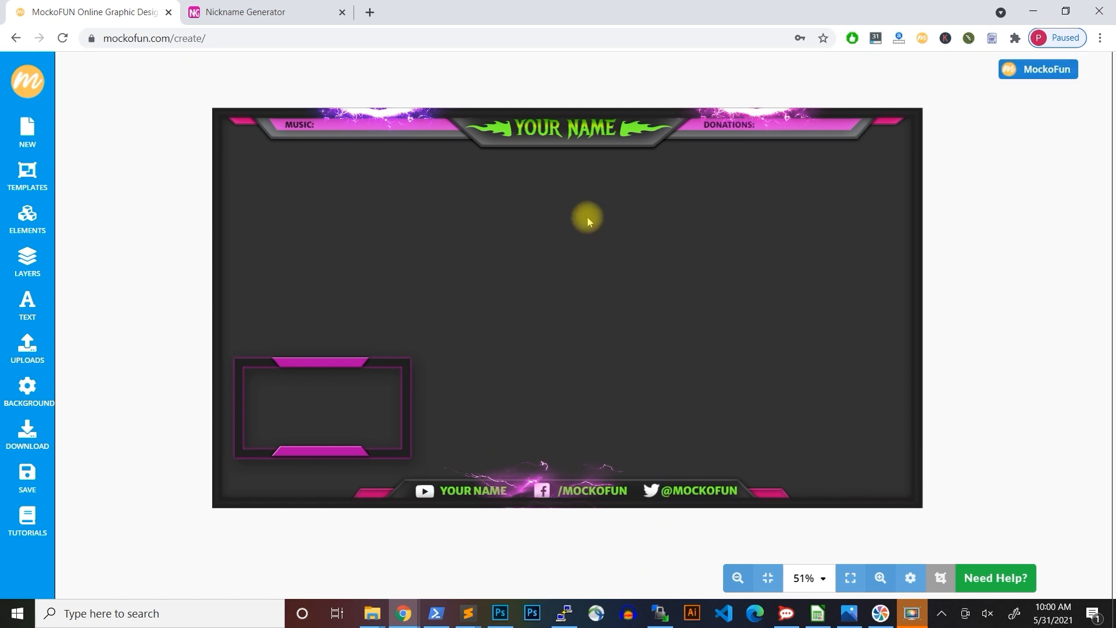
# Switch to the Nickname Generator site and open its Gamer Boy Names generator.
pyautogui.click(569, 135)
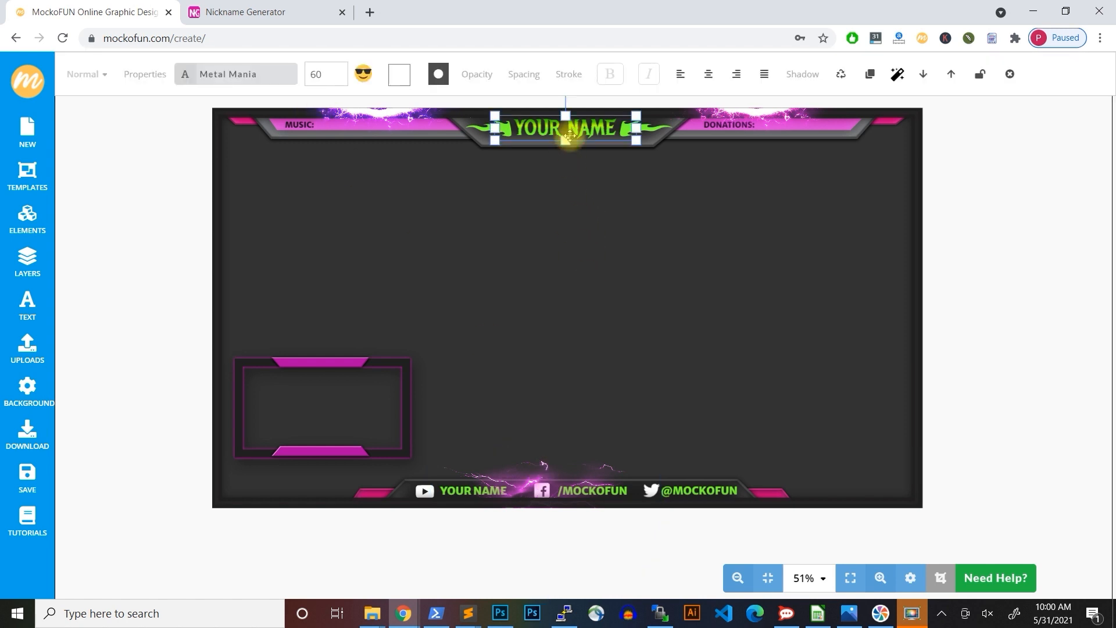
pyautogui.click(230, 13)
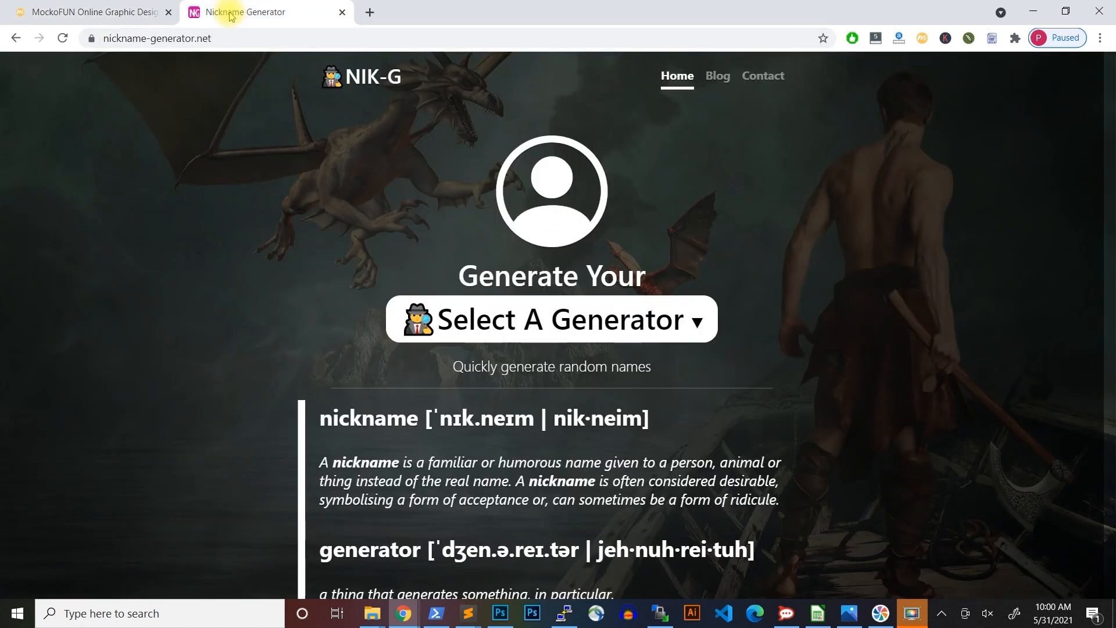
pyautogui.click(579, 321)
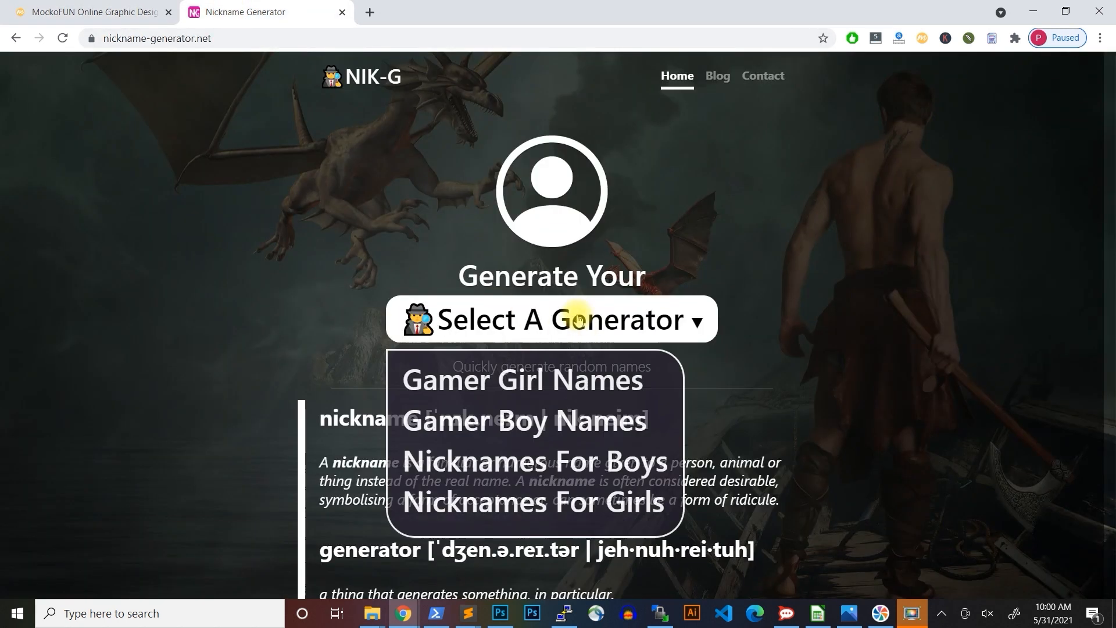
pyautogui.click(522, 423)
pyautogui.click(535, 418)
# Generate new batches of gamer boy names until a suitable one comes up, and copy "Whatisninja".
pyautogui.click(561, 478)
pyautogui.click(561, 478)
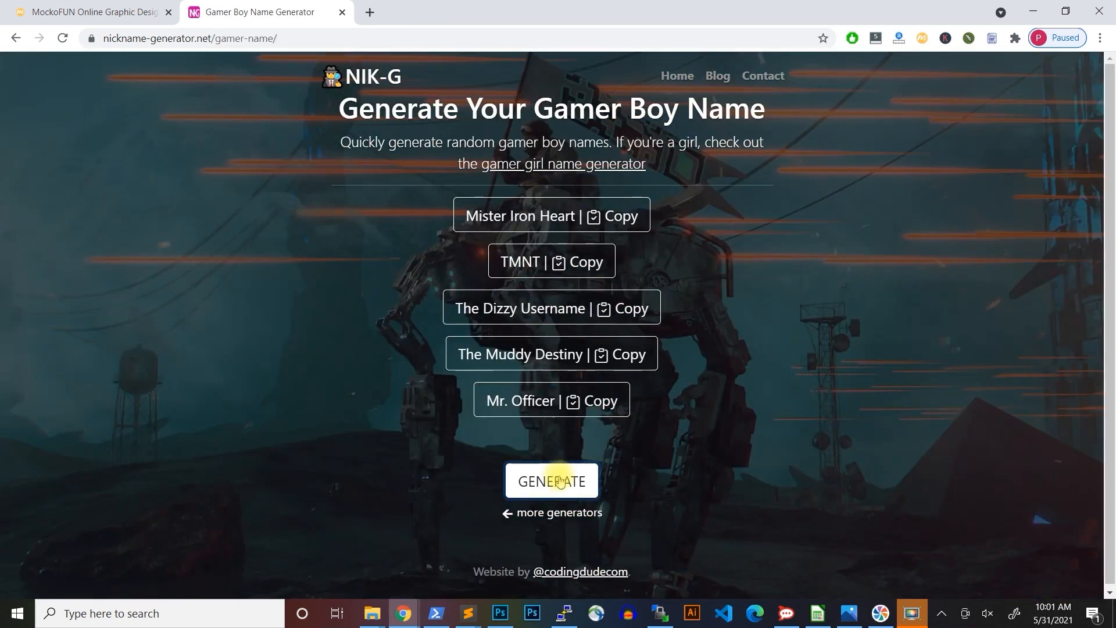
pyautogui.click(561, 482)
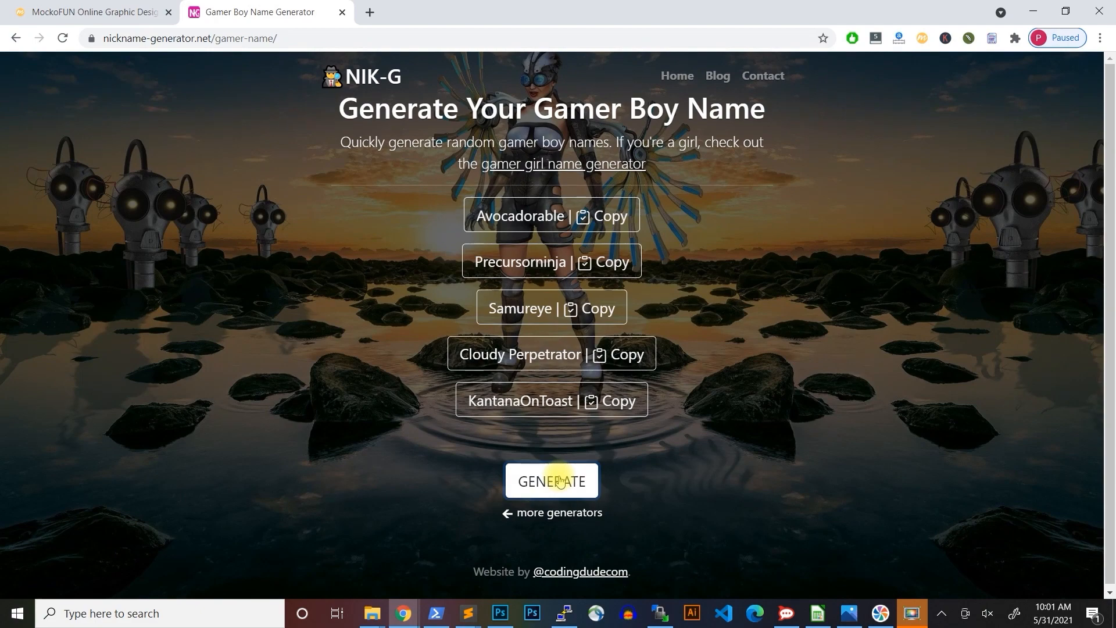
pyautogui.click(560, 482)
pyautogui.click(560, 481)
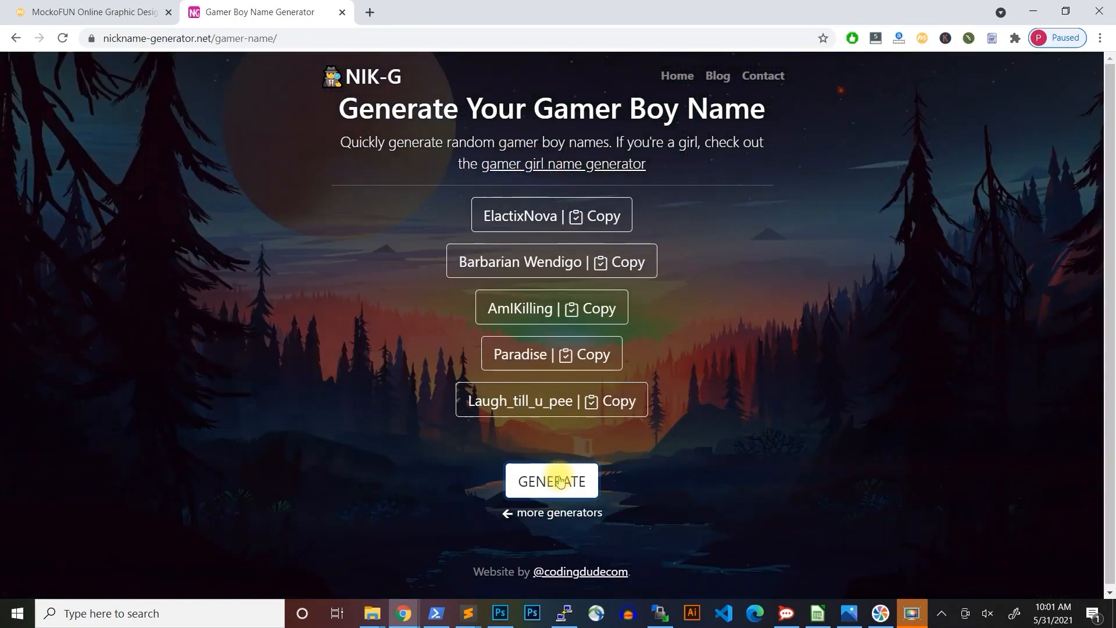
pyautogui.click(559, 482)
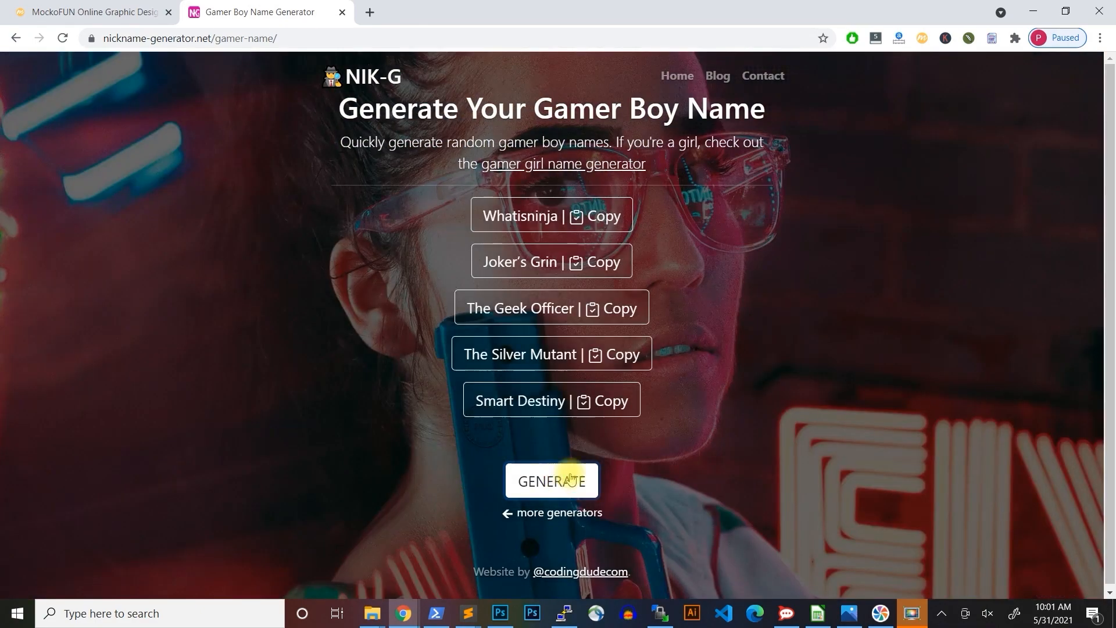
pyautogui.click(525, 218)
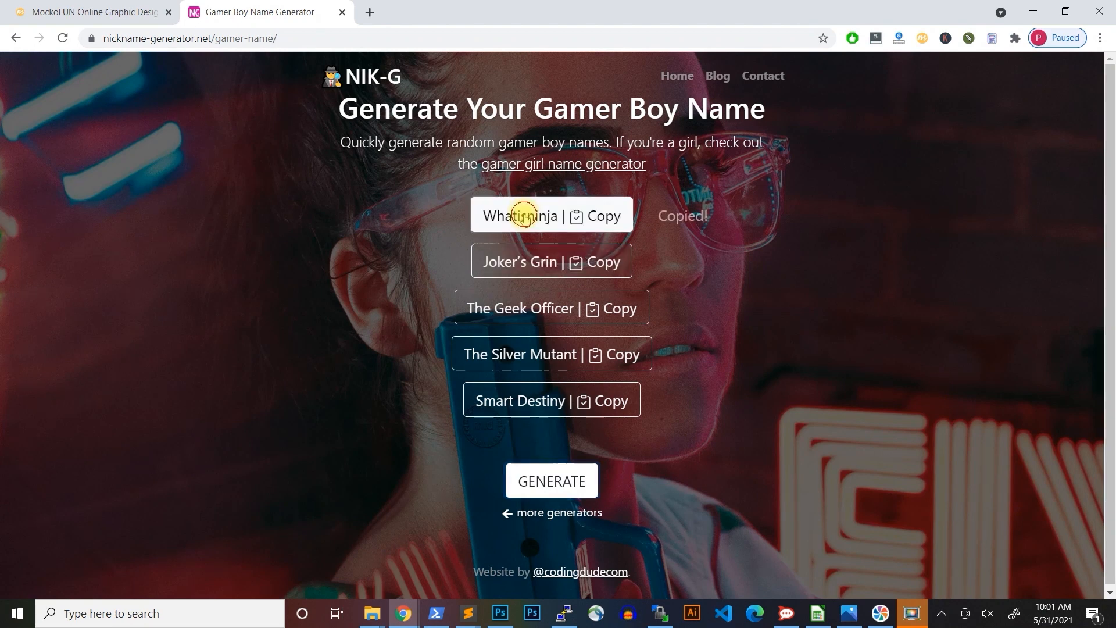
# Back in the MockoFUN design, replace the YOUR NAME title in the header with "Whatisninja".
pyautogui.click(88, 11)
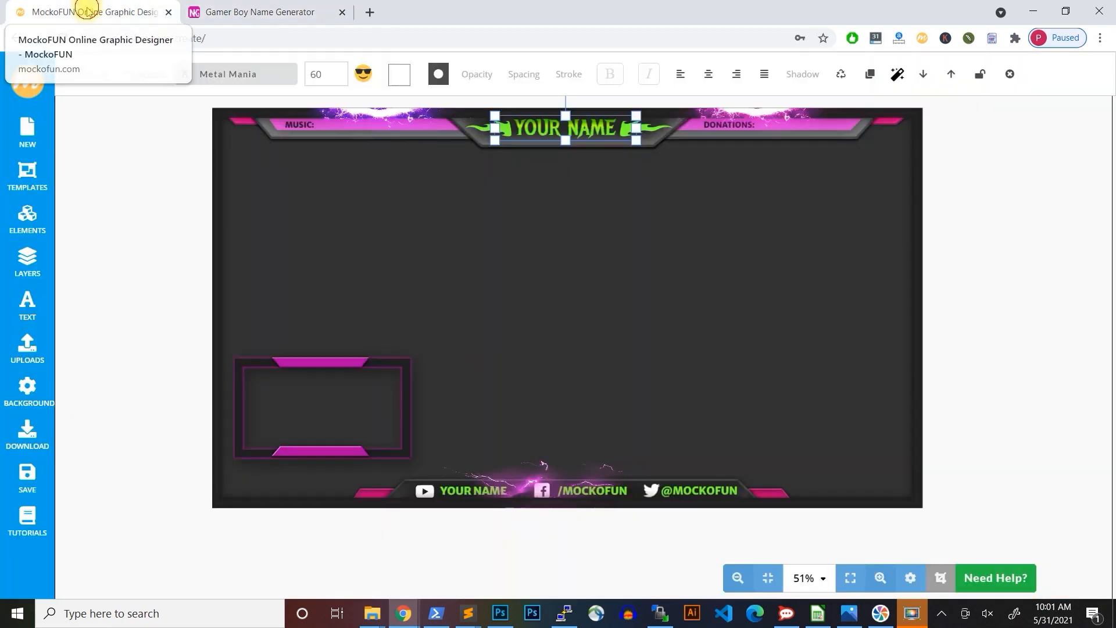
pyautogui.doubleClick(542, 130)
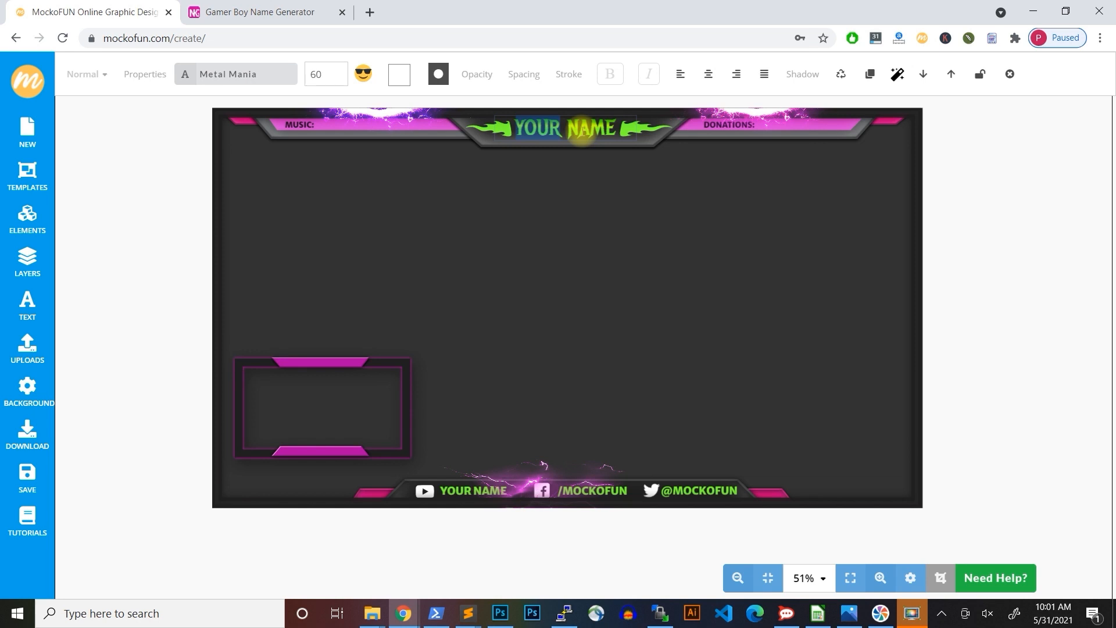
pyautogui.hotkey('ctrl', 'a')
pyautogui.hotkey('ctrl', 'v')
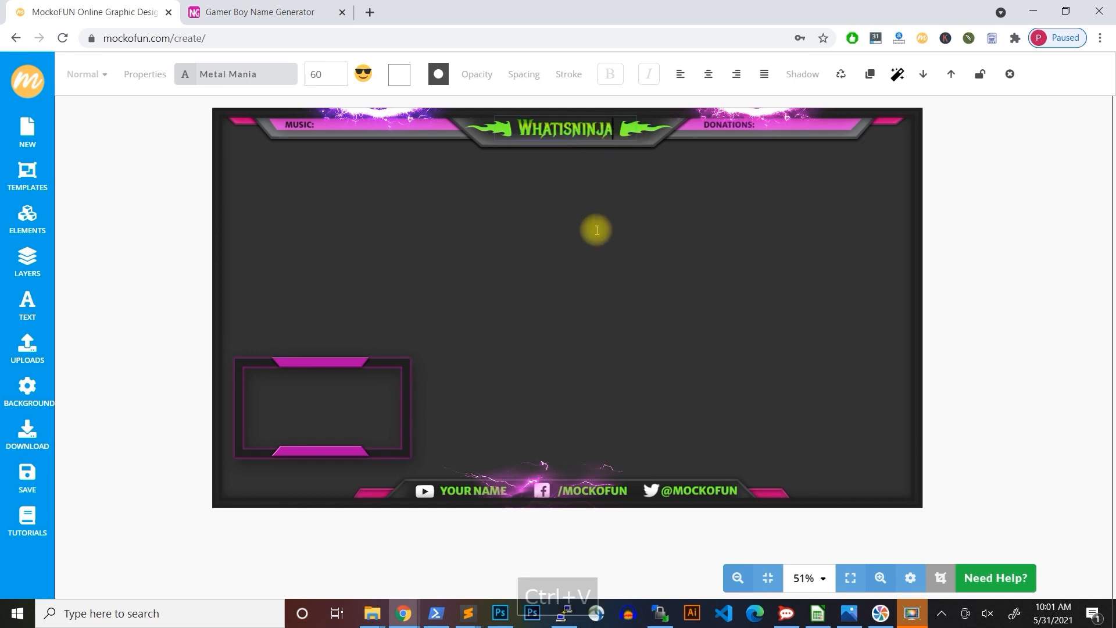
pyautogui.click(596, 230)
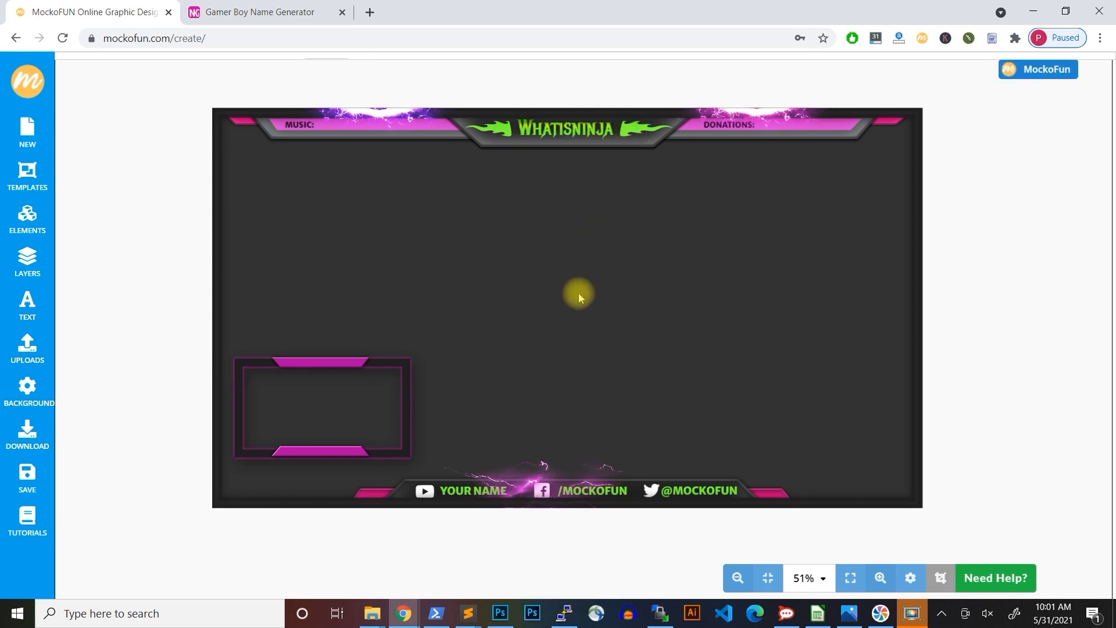
# Replace the YOUR NAME text beside the YouTube logo with "Whatisninja".
pyautogui.click(459, 490)
pyautogui.doubleClick(461, 491)
pyautogui.hotkey('ctrl', 'a')
pyautogui.hotkey('ctrl', 'v')
pyautogui.click(612, 395)
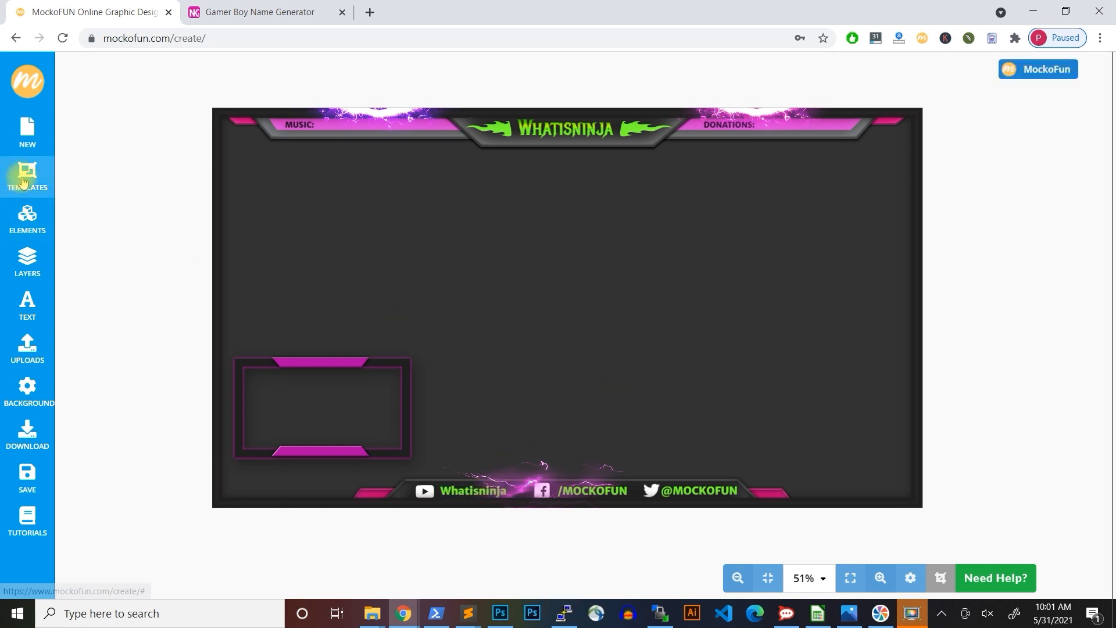
# Make the design's background color fully transparent and confirm it.
pyautogui.click(33, 395)
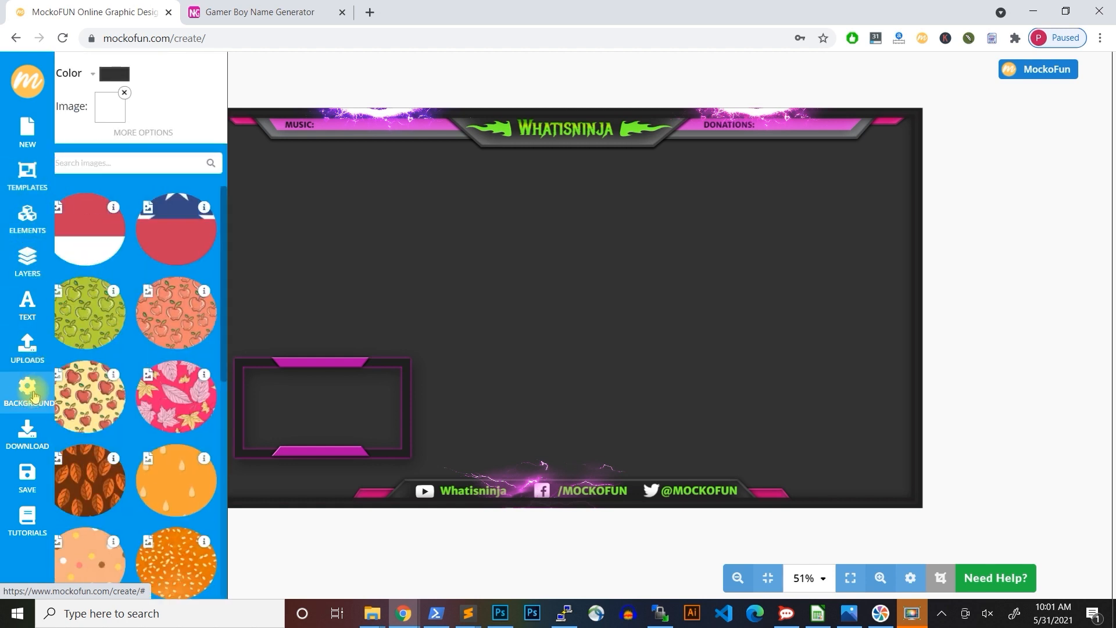
pyautogui.click(127, 74)
pyautogui.moveTo(191, 179)
pyautogui.mouseDown()
pyautogui.moveTo(142, 157)
pyautogui.moveTo(169, 176)
pyautogui.mouseUp()
pyautogui.moveTo(248, 263); pyautogui.dragTo(102, 258)
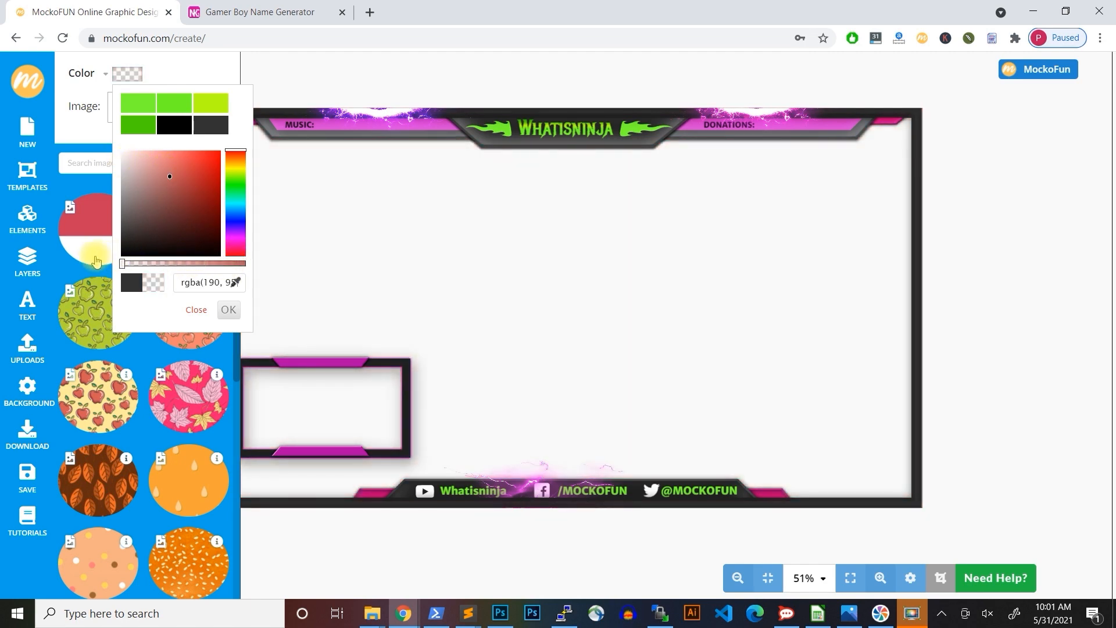
pyautogui.click(229, 309)
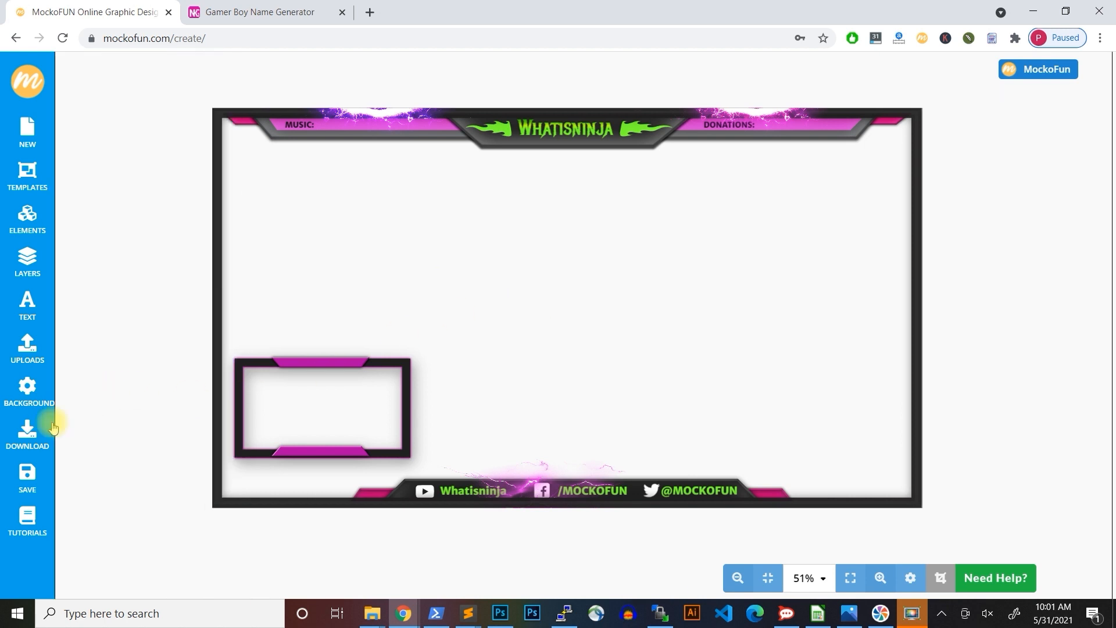
# Download the finished overlay design as a high-quality PNG image.
pyautogui.click(35, 436)
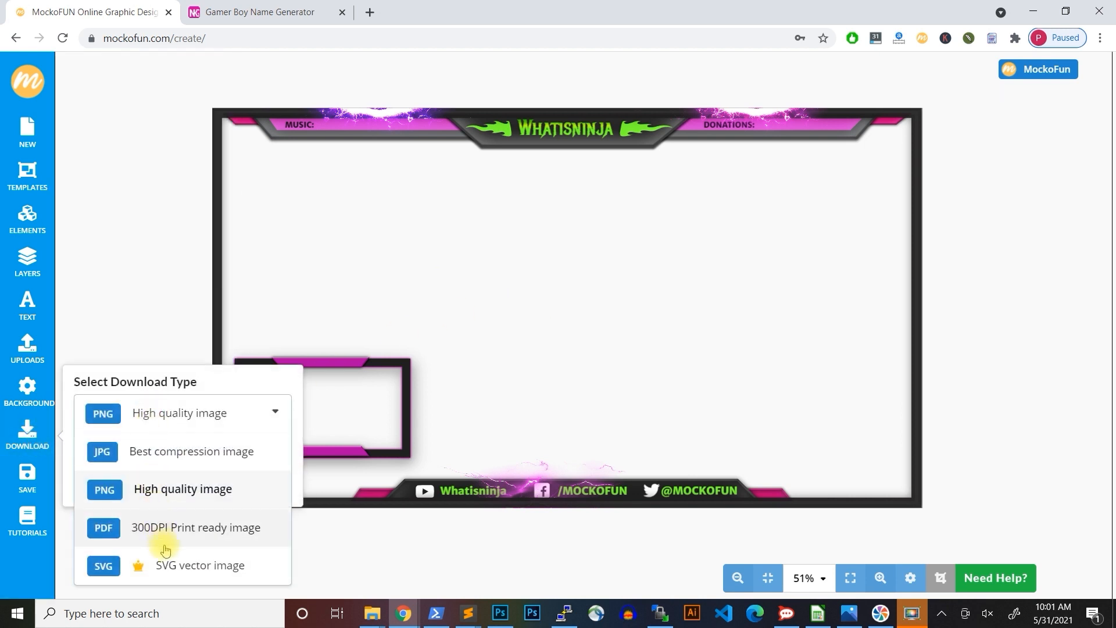
pyautogui.click(200, 491)
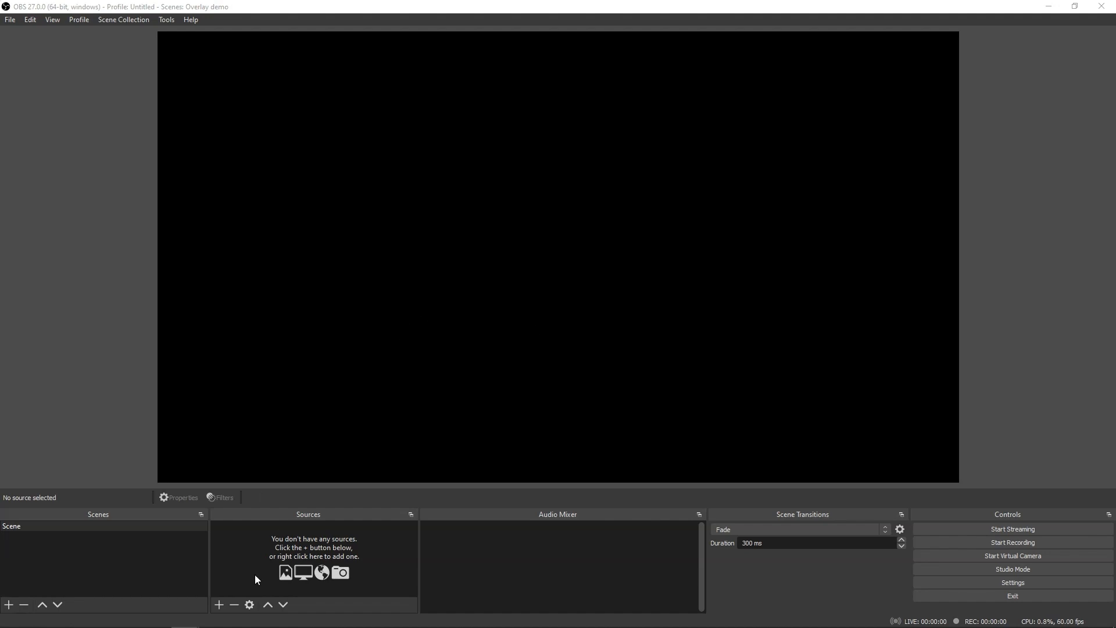
# In OBS, add an image source named "Overlay" that uses Free Stream Overlay Template.png from the Downloads folder.
pyautogui.click(218, 606)
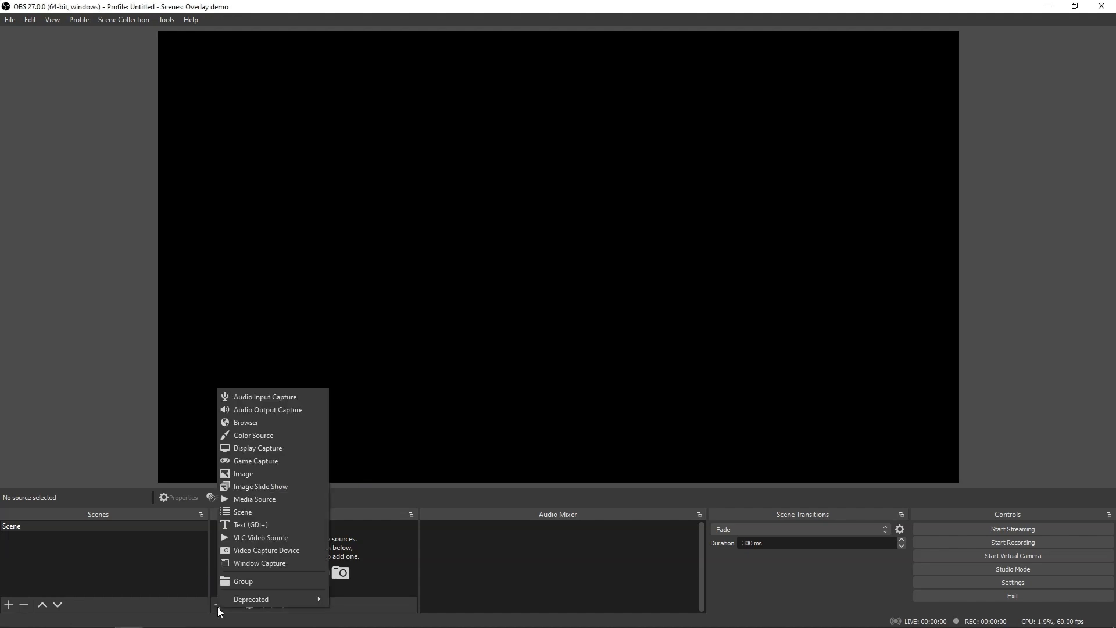
pyautogui.click(271, 474)
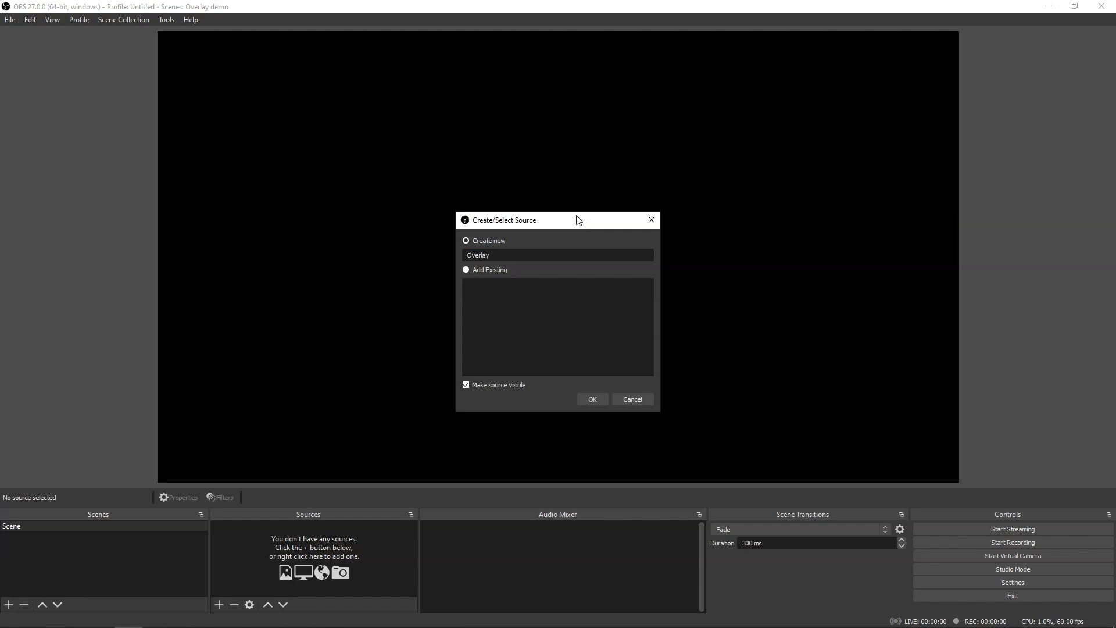
pyautogui.click(596, 402)
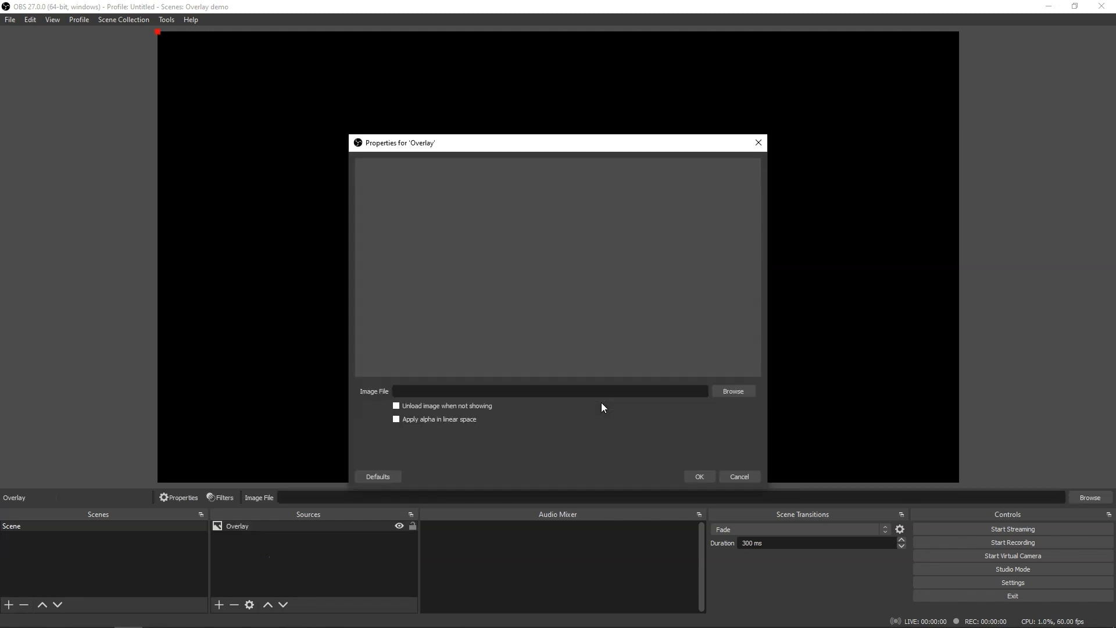
pyautogui.click(733, 391)
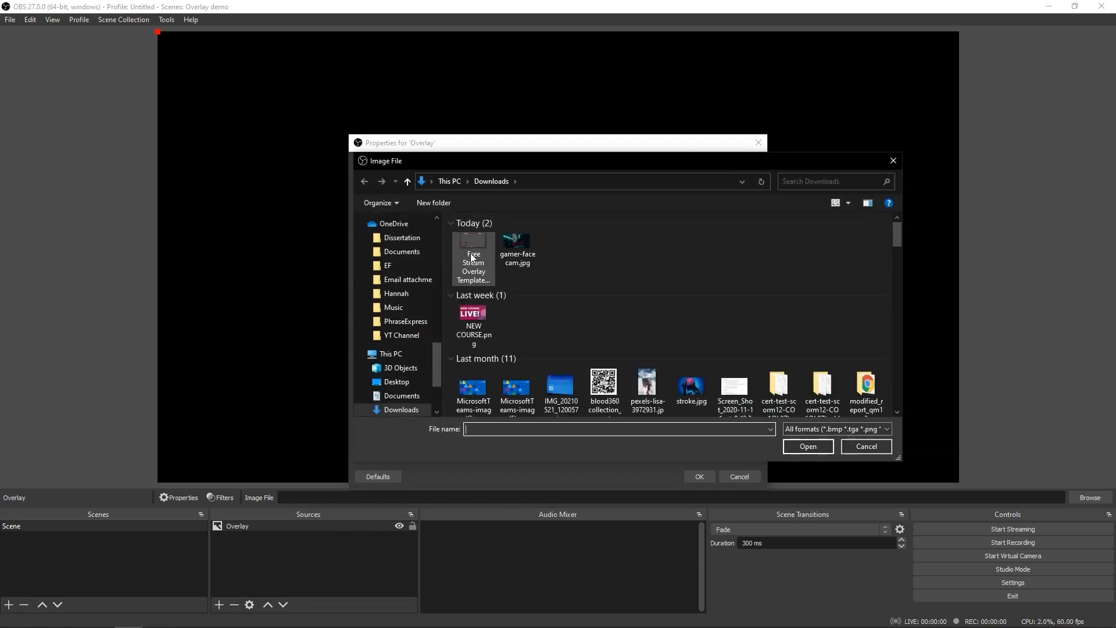
pyautogui.click(472, 236)
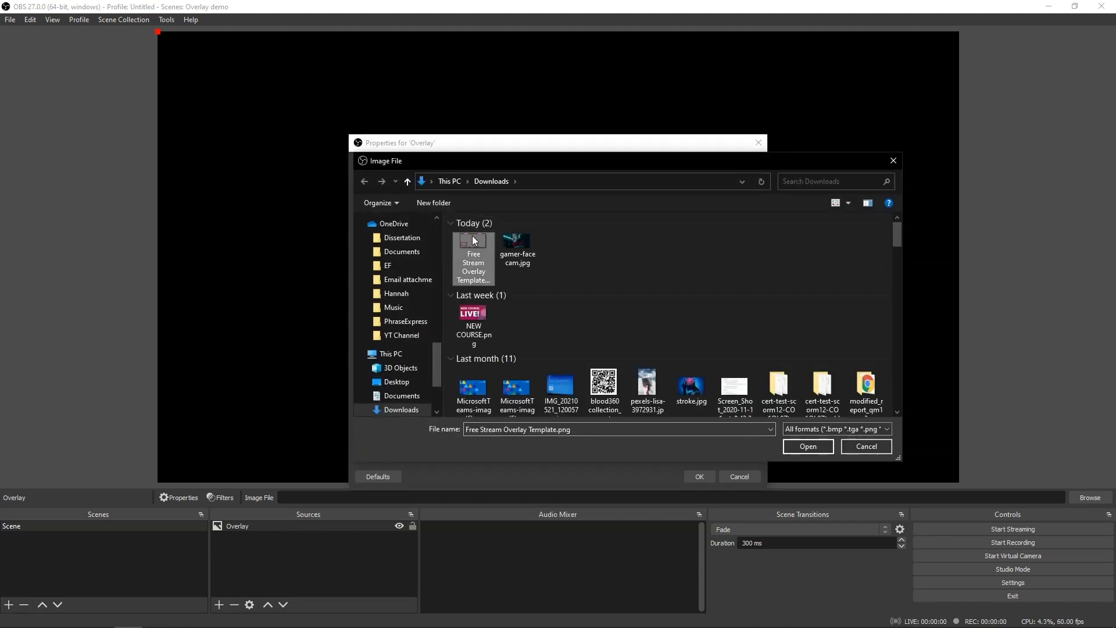
pyautogui.click(808, 446)
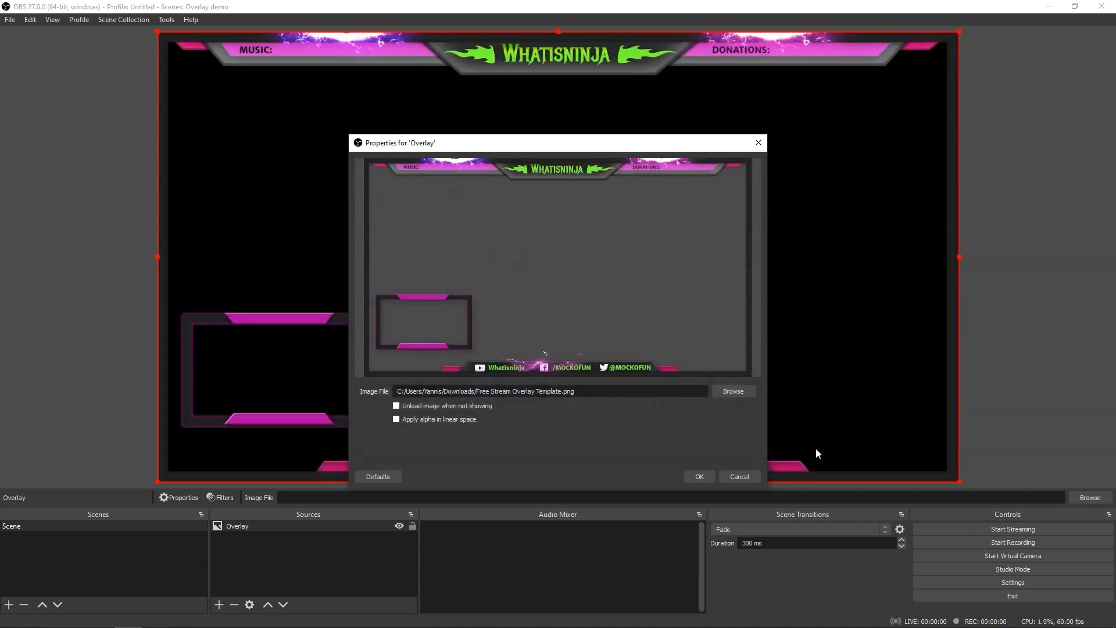
pyautogui.click(700, 477)
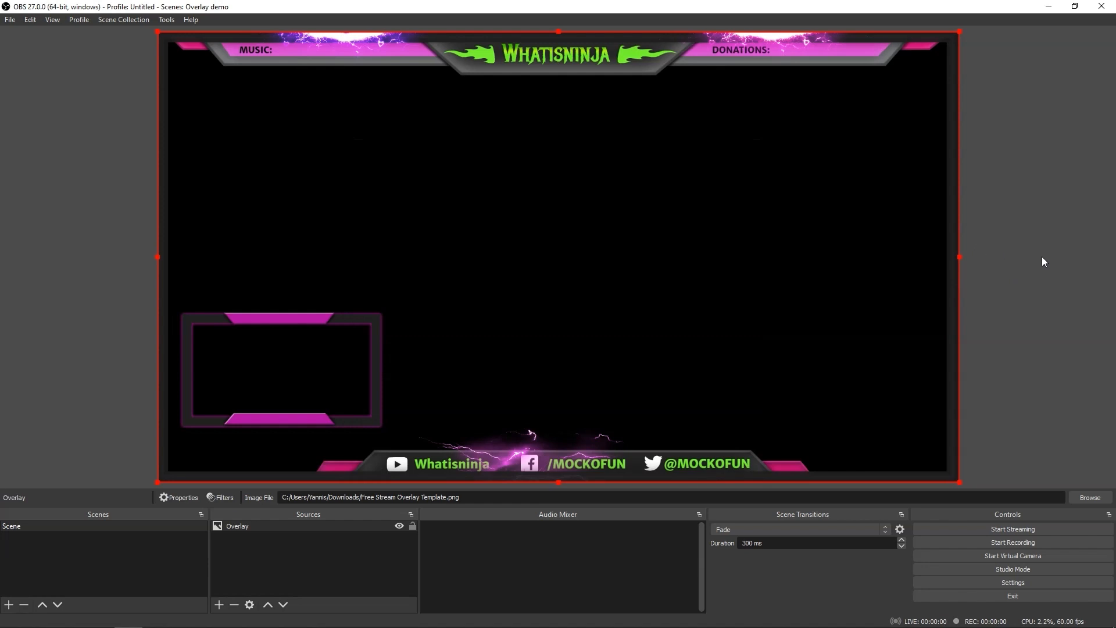
# Scale the overlay down on the canvas, scale it back up to fill the whole canvas, and deselect it.
pyautogui.moveTo(961, 479); pyautogui.dragTo(632, 262)
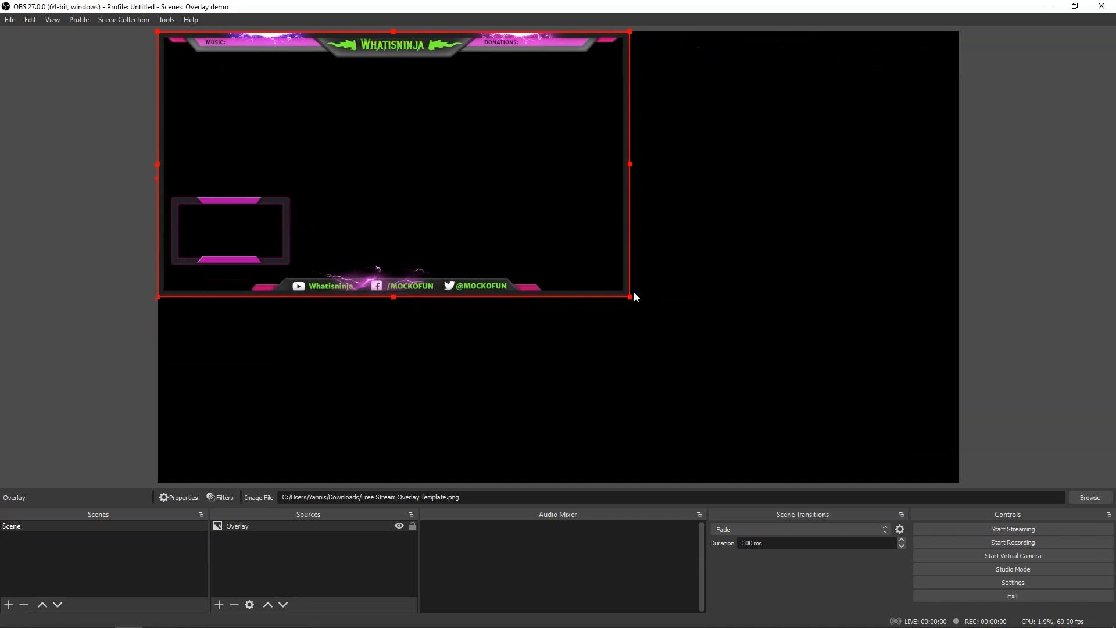
pyautogui.moveTo(632, 296); pyautogui.dragTo(906, 480)
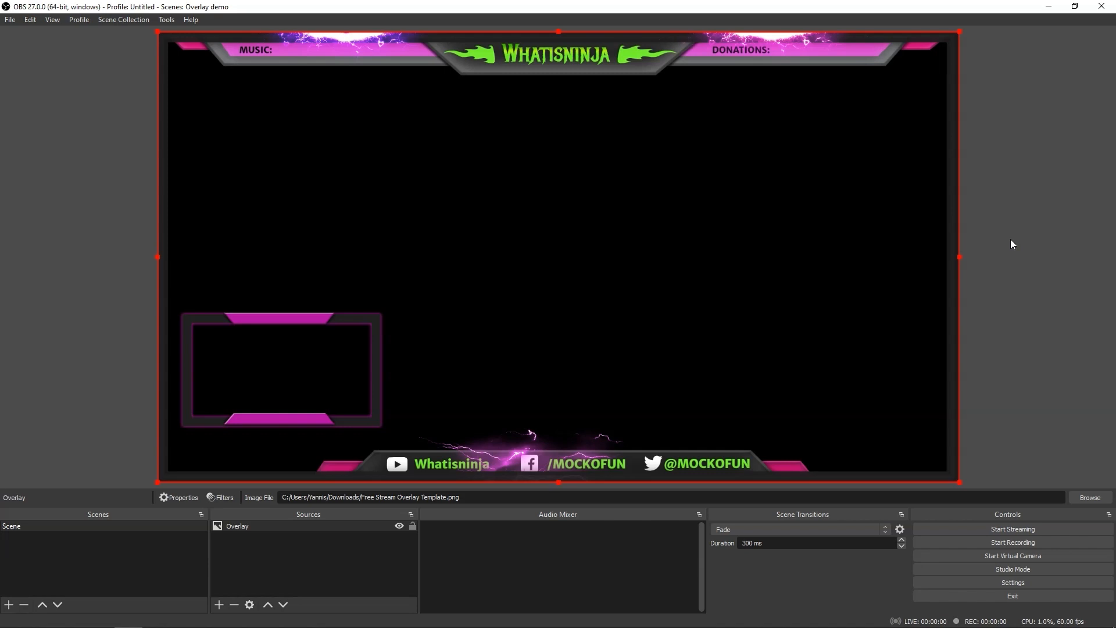
pyautogui.click(1065, 169)
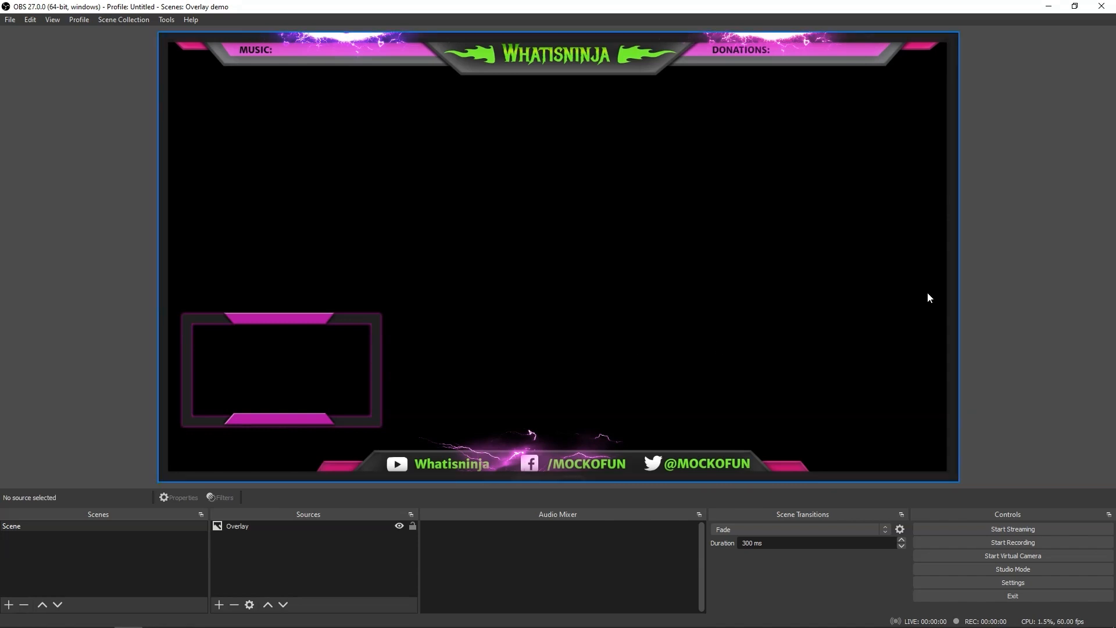
# Add a video capture device source named "Cam" that uses the Live Gamer DUO - 2 device.
pyautogui.click(219, 605)
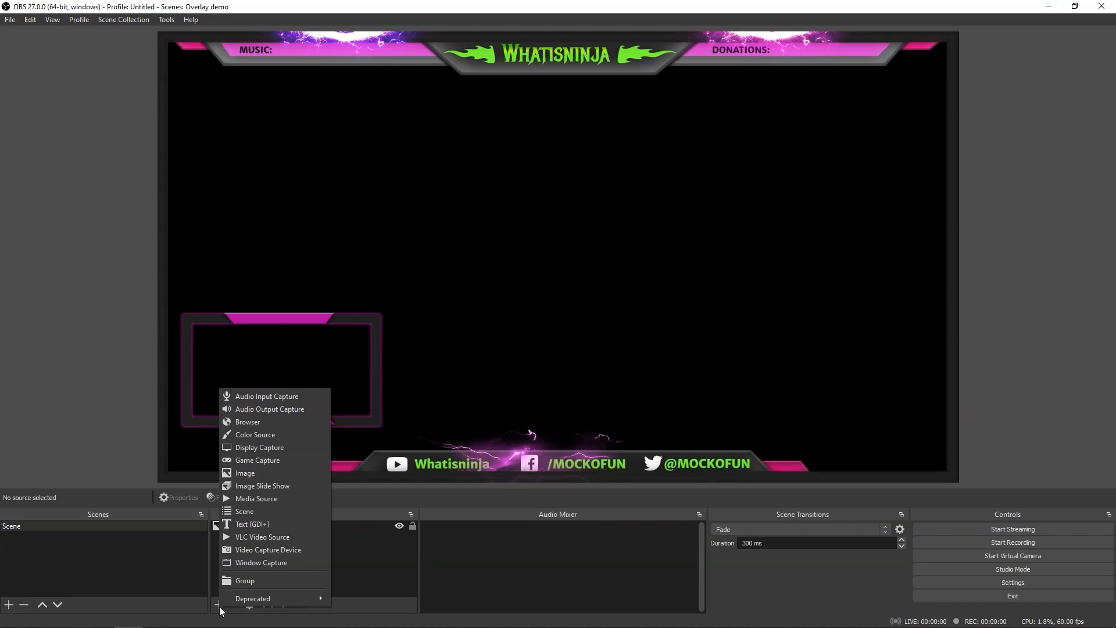
pyautogui.click(276, 553)
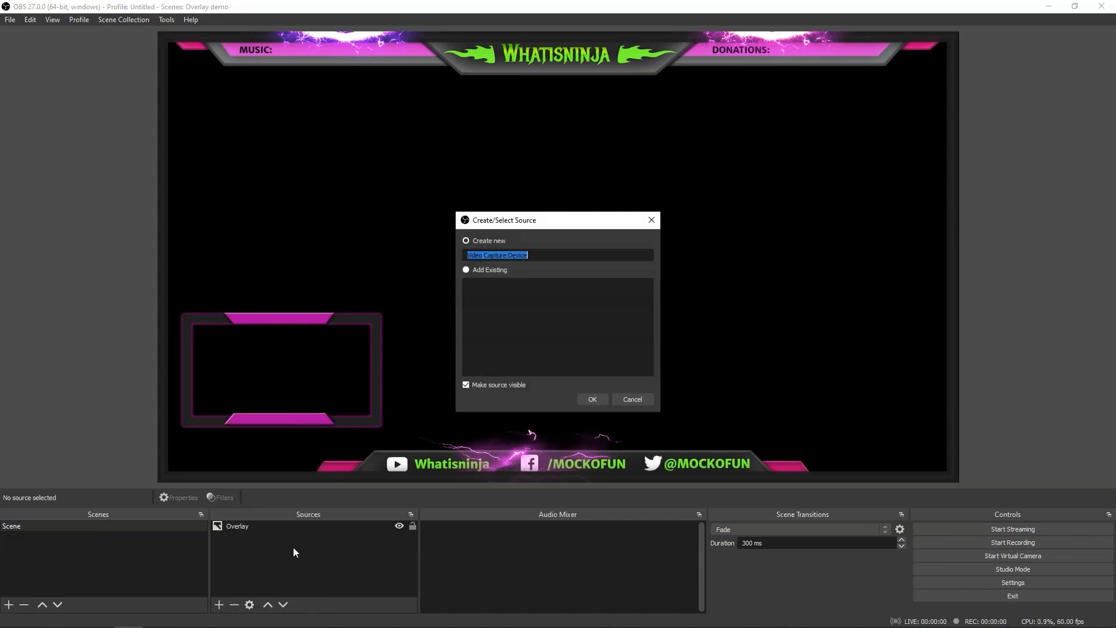
pyautogui.write('Cam')
pyautogui.click(603, 398)
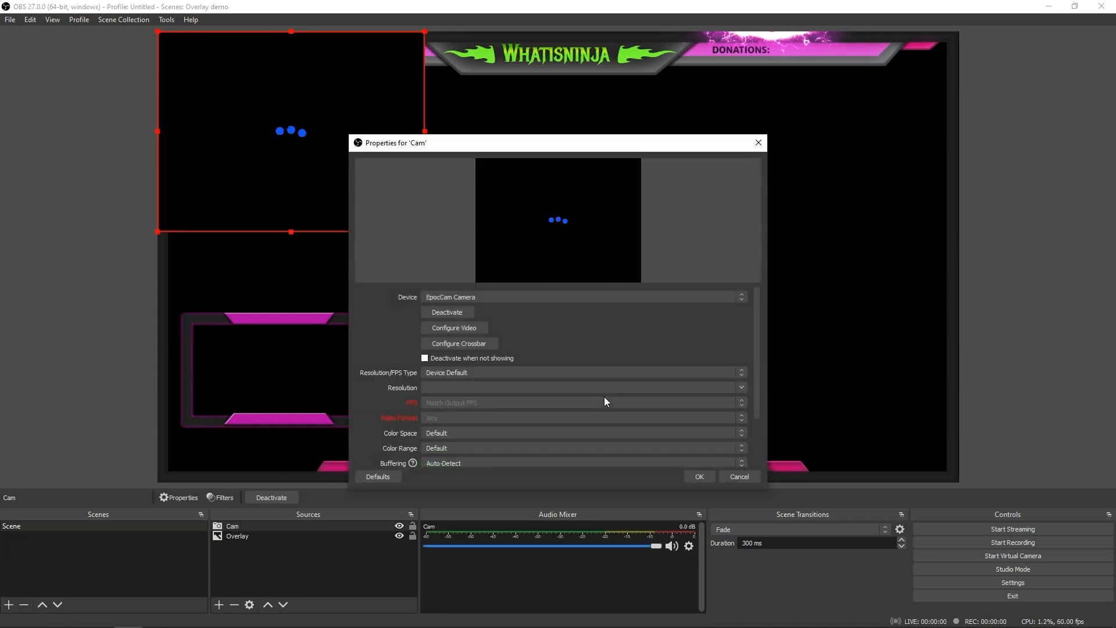
pyautogui.click(593, 298)
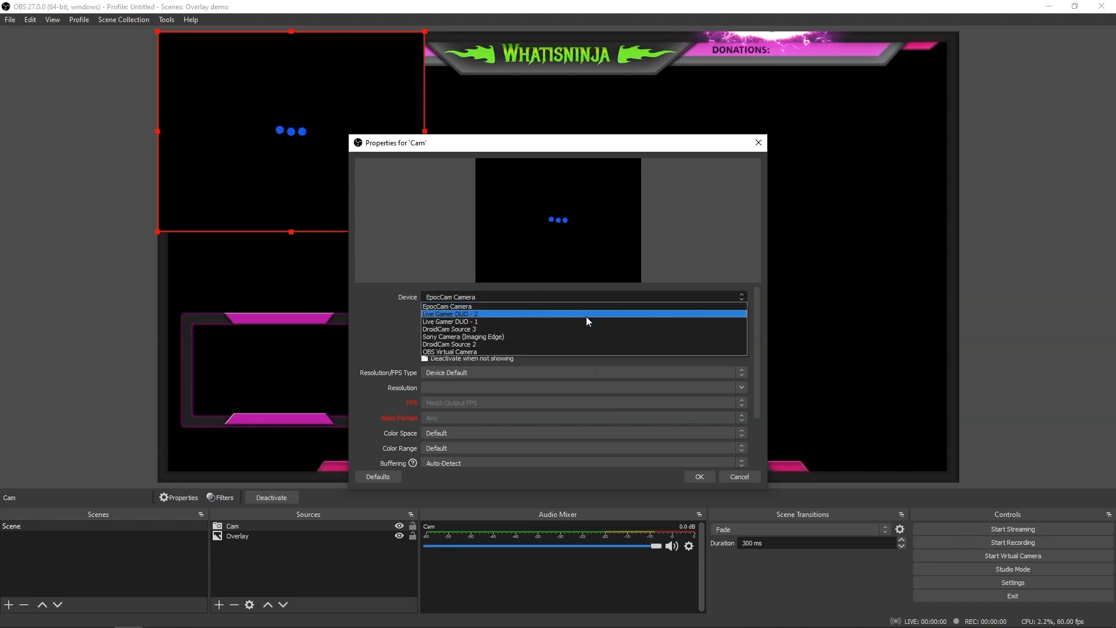
pyautogui.click(586, 317)
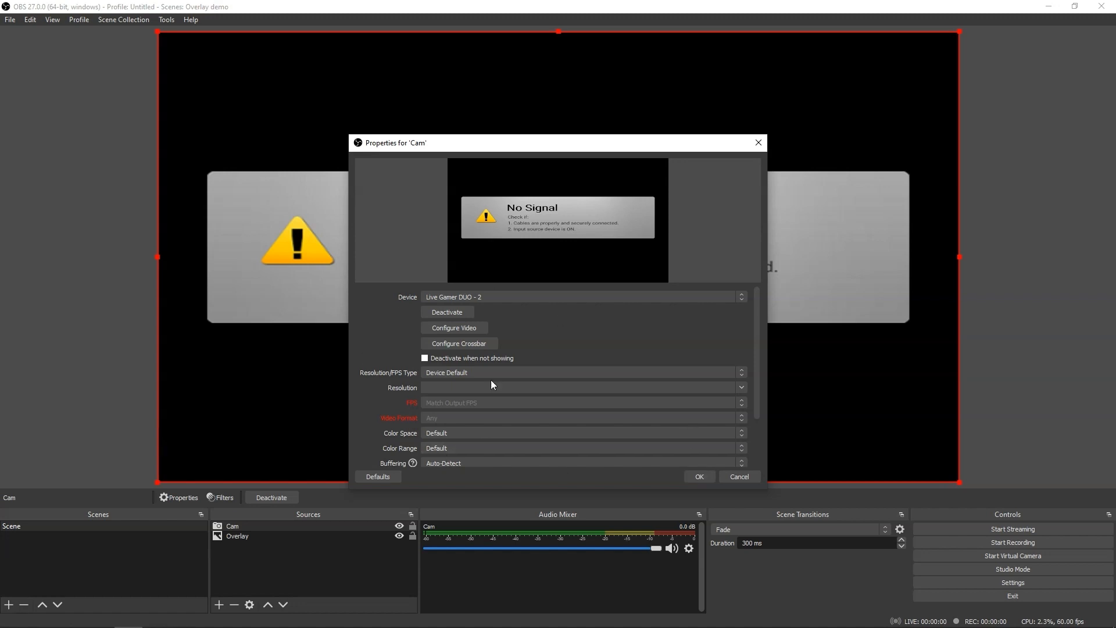
pyautogui.click(700, 476)
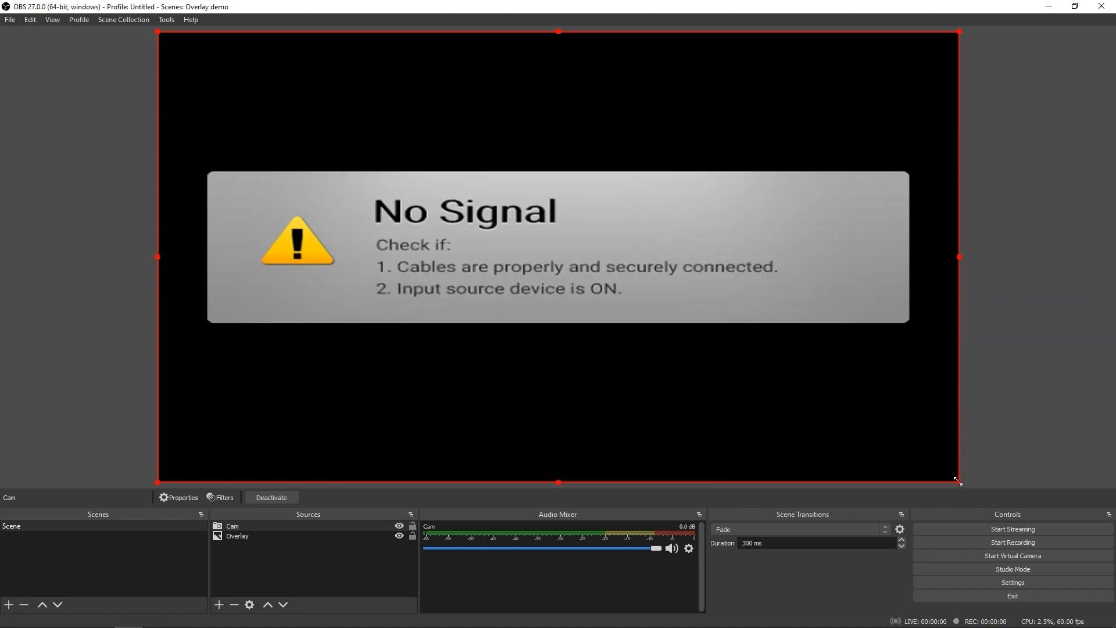
# Shrink the Cam source to fit inside the overlay's webcam frame and order it beneath the Overlay source.
pyautogui.moveTo(958, 480); pyautogui.dragTo(360, 146)
pyautogui.moveTo(277, 62); pyautogui.dragTo(294, 325)
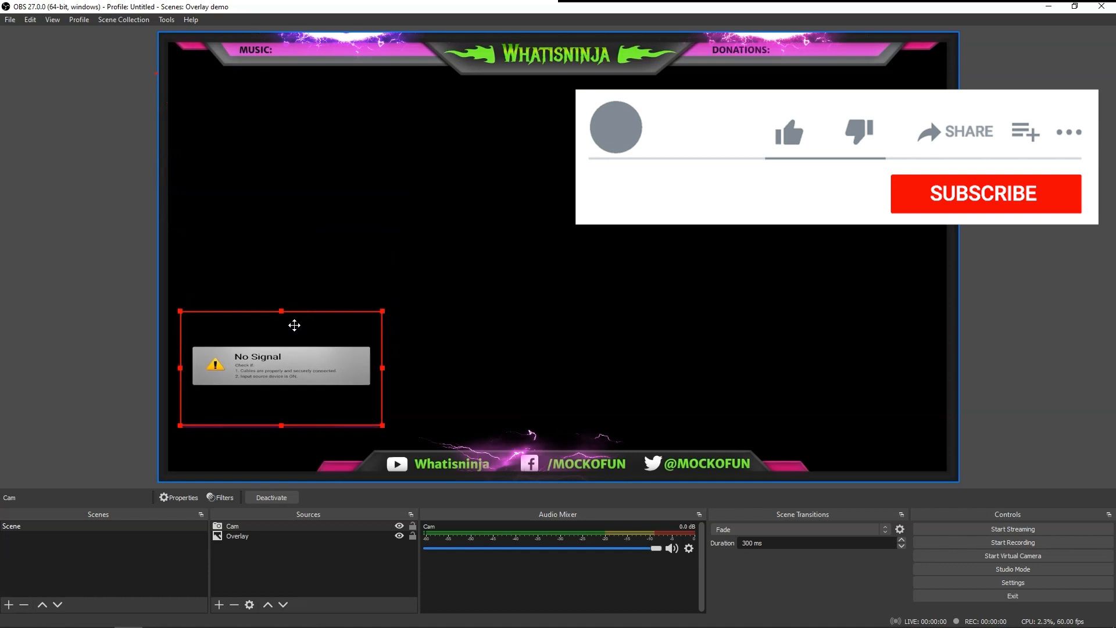
pyautogui.moveTo(382, 426); pyautogui.dragTo(369, 413)
pyautogui.moveTo(303, 351); pyautogui.dragTo(308, 356)
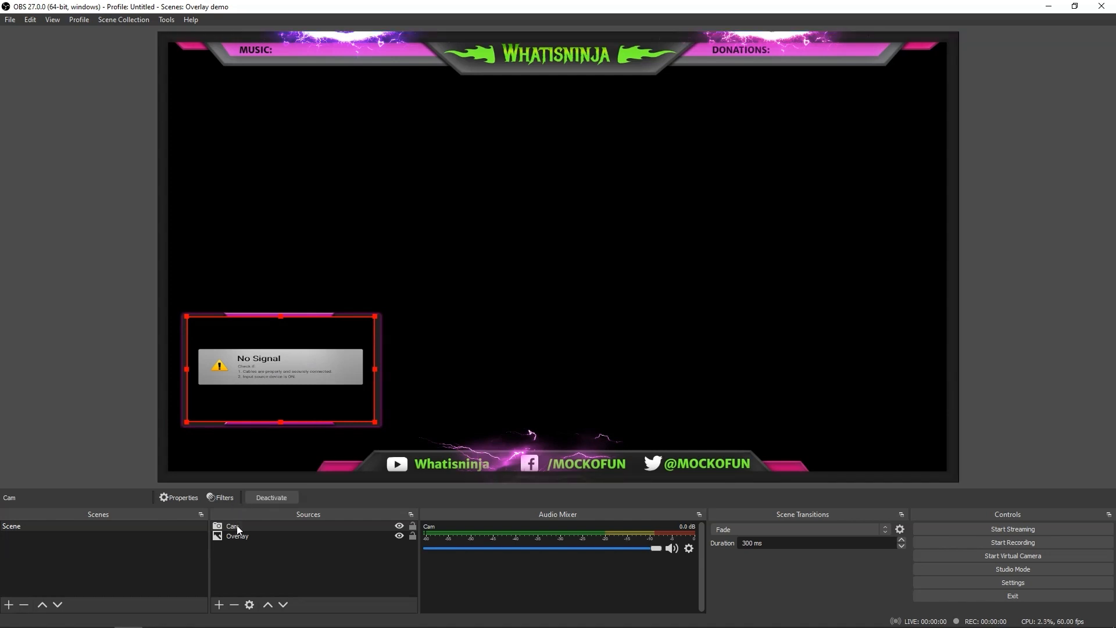
pyautogui.moveTo(236, 525); pyautogui.dragTo(238, 545)
pyautogui.click(449, 372)
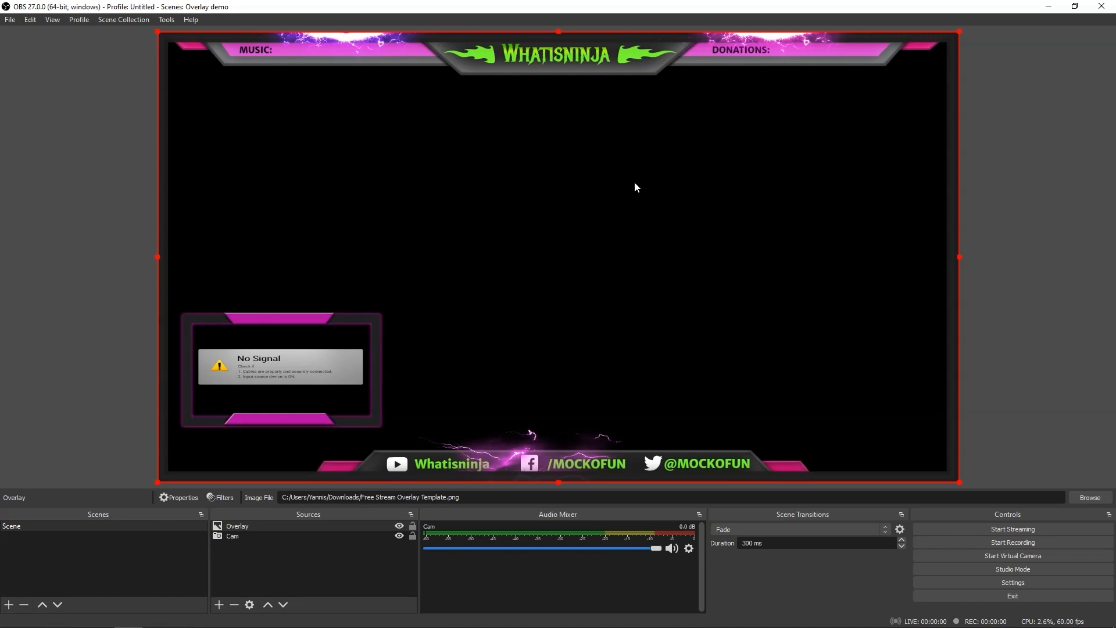
# Add a video capture device source named "Gameplay" that uses the Live Gamer DUO - 1 device.
pyautogui.click(219, 605)
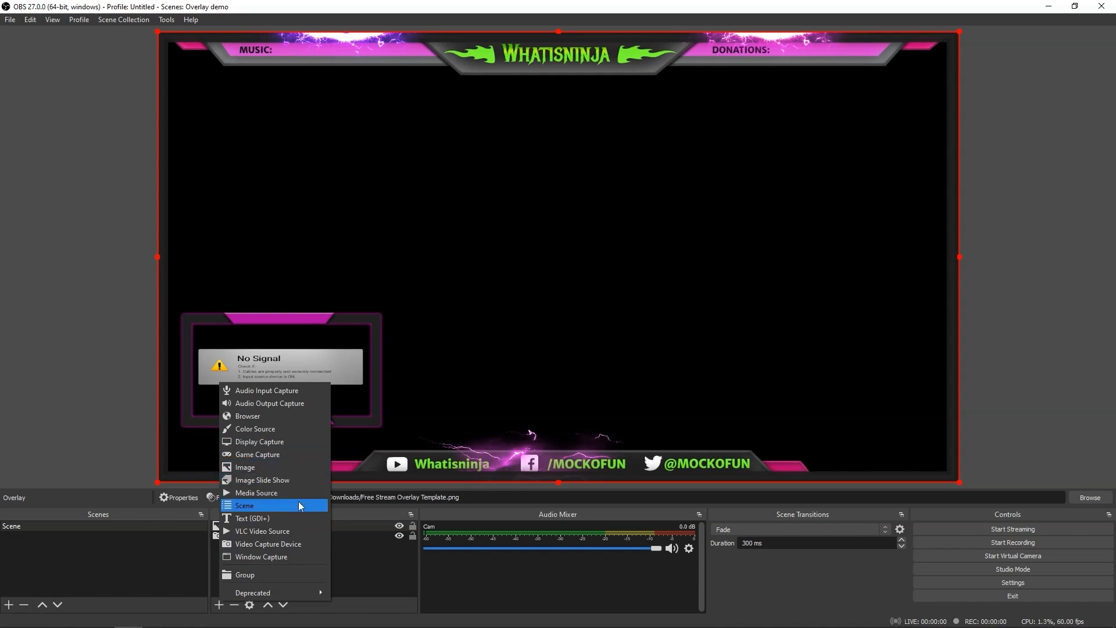
pyautogui.click(299, 544)
pyautogui.write('Gamepla')
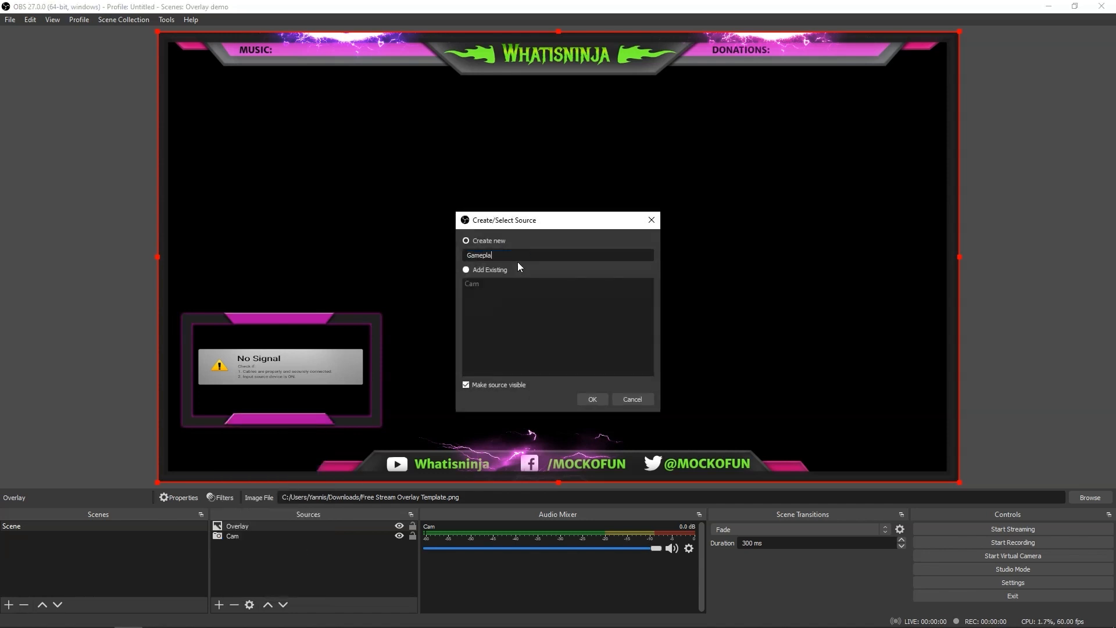
pyautogui.click(588, 399)
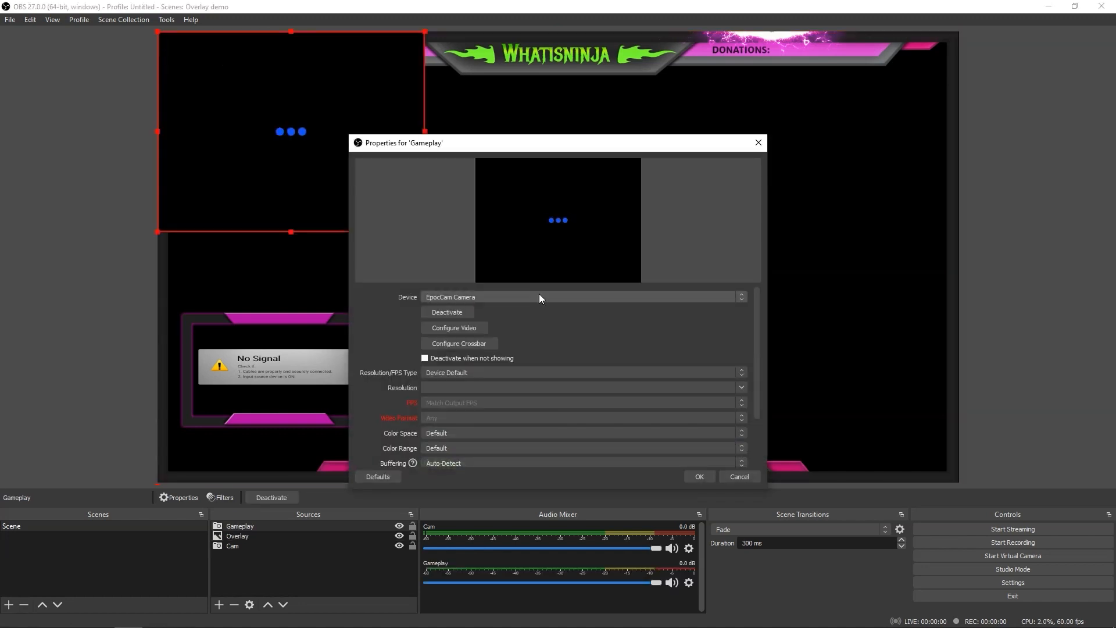
pyautogui.click(539, 294)
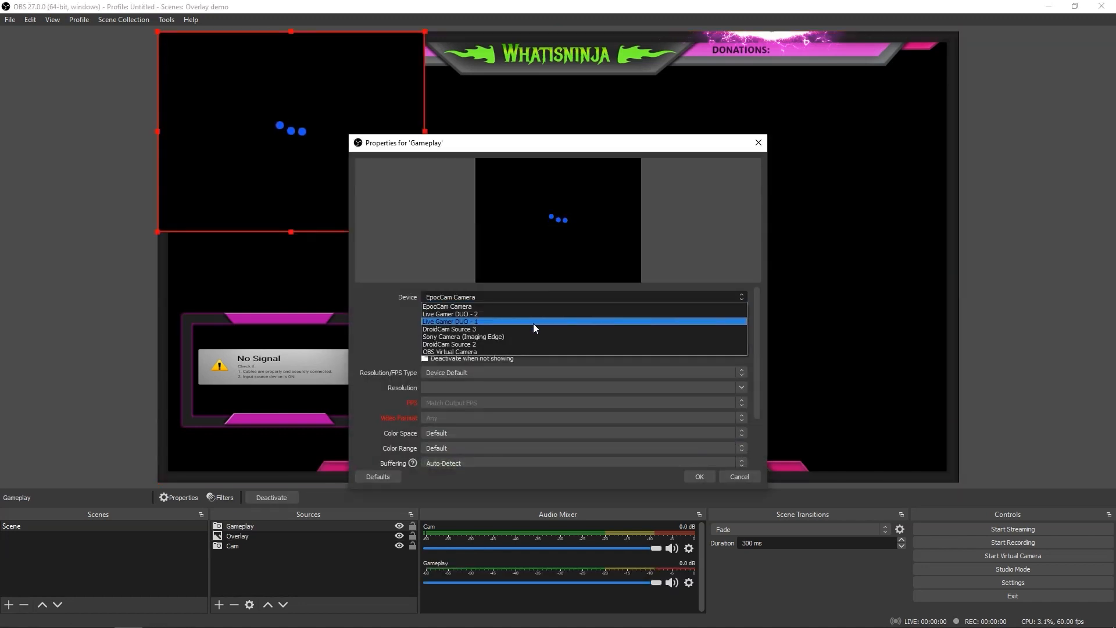
pyautogui.click(533, 322)
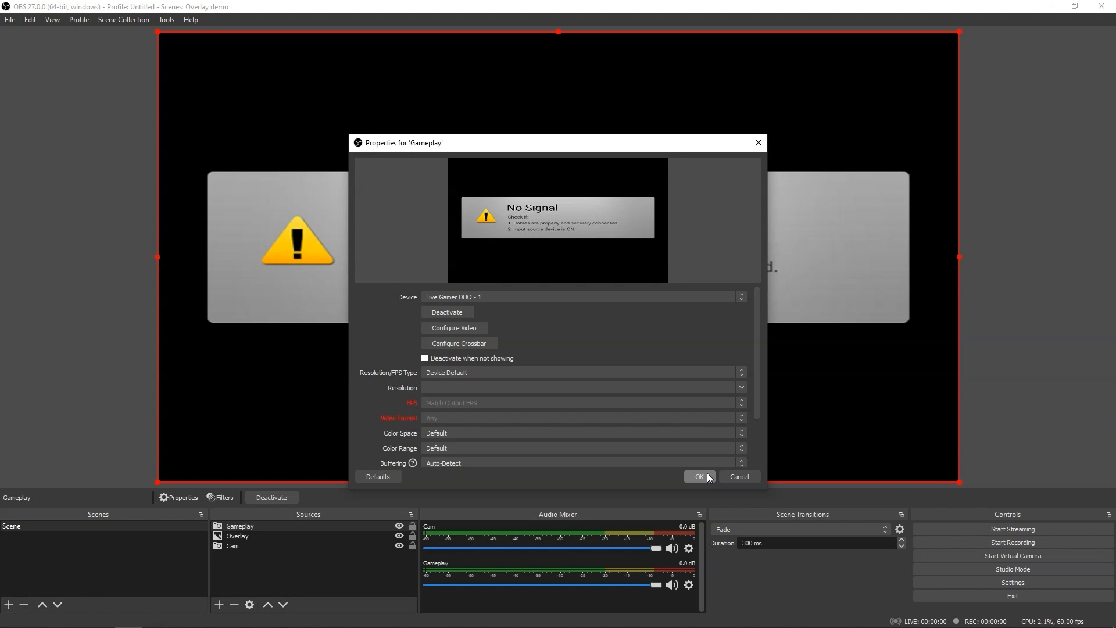
pyautogui.click(707, 474)
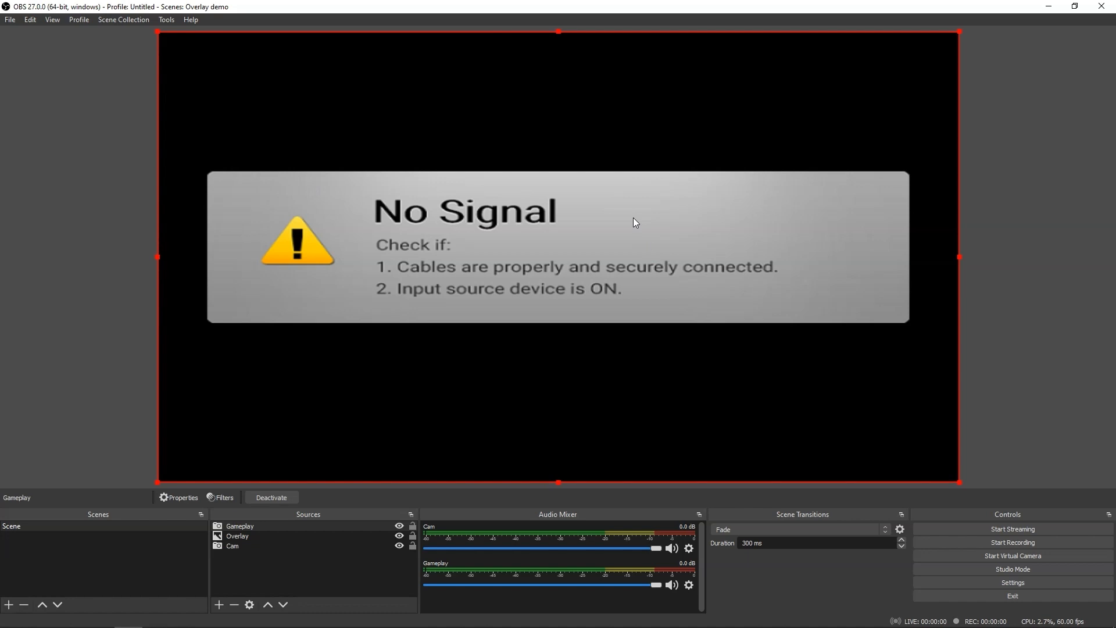
# Move the Gameplay source beneath Overlay and Cam in the source order, and deselect it.
pyautogui.click(242, 529)
pyautogui.moveTo(241, 529); pyautogui.dragTo(240, 550)
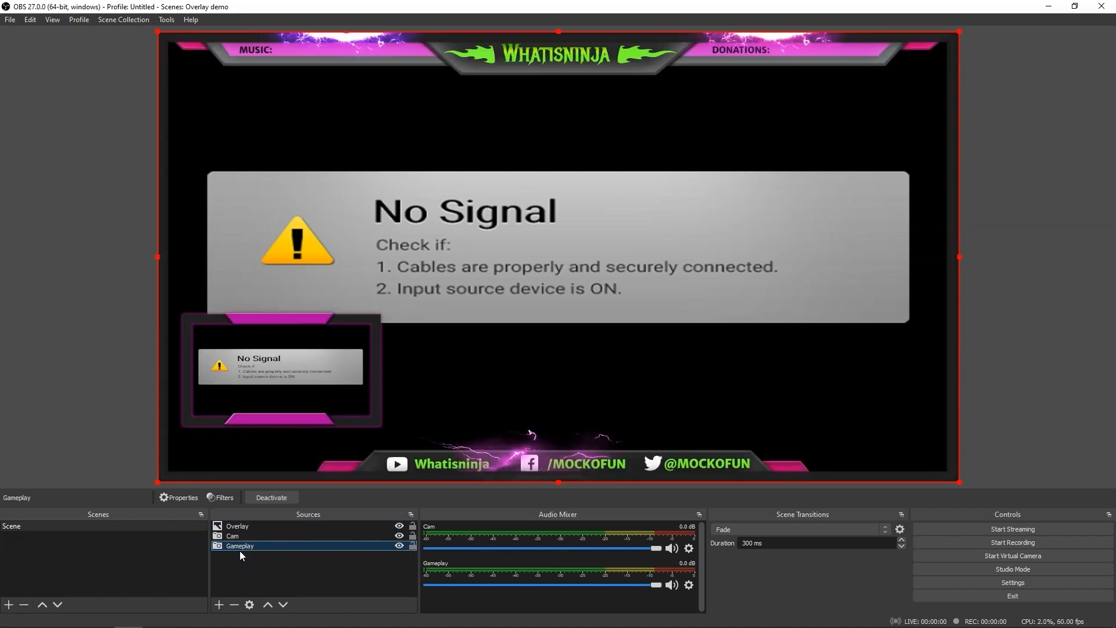
pyautogui.click(1000, 260)
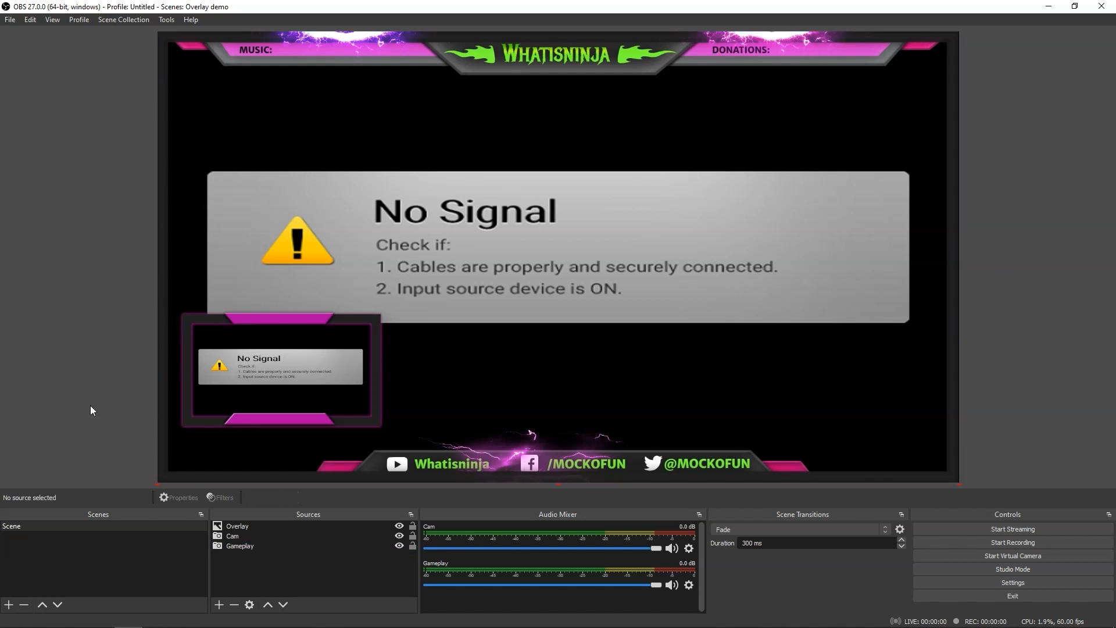